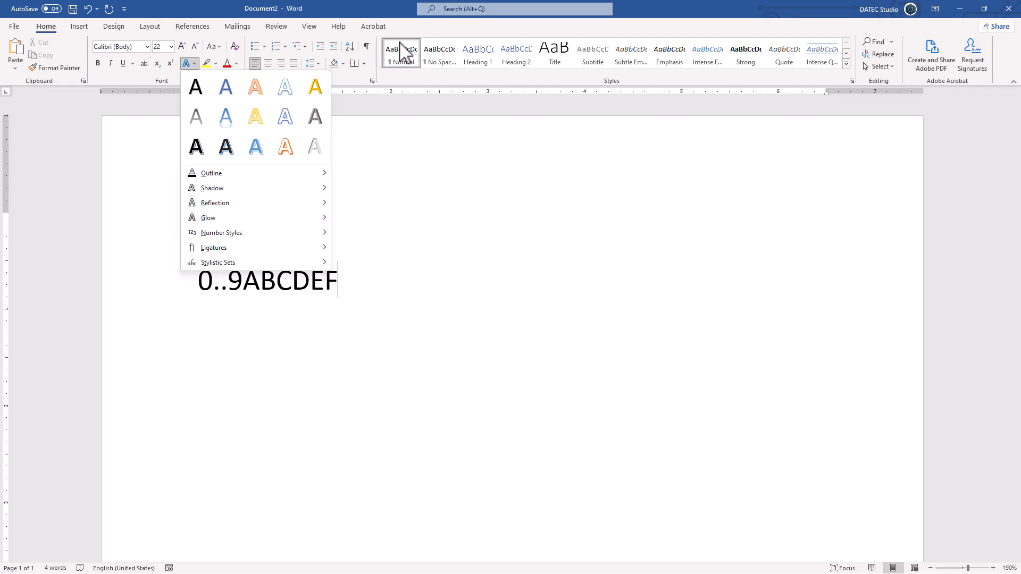
Search the commands for "text ef" and open the Format Text Effects settings.
left_click(460, 10)
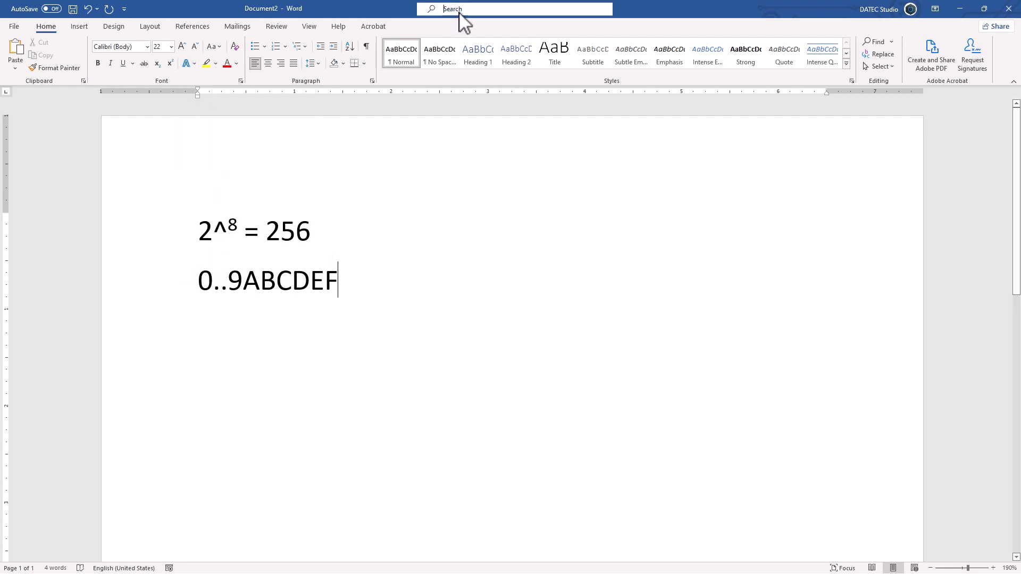
type("text ef")
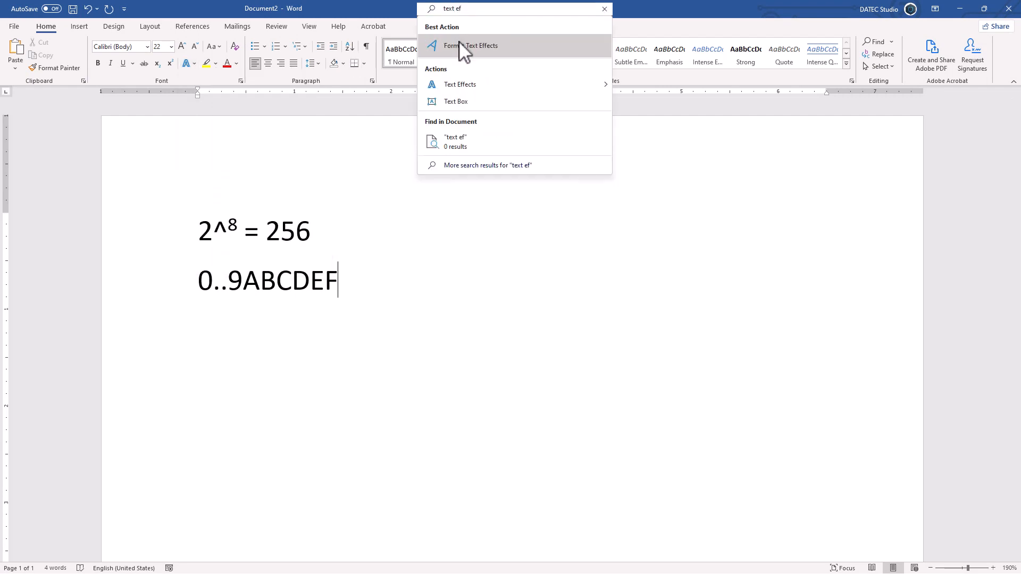
left_click(461, 45)
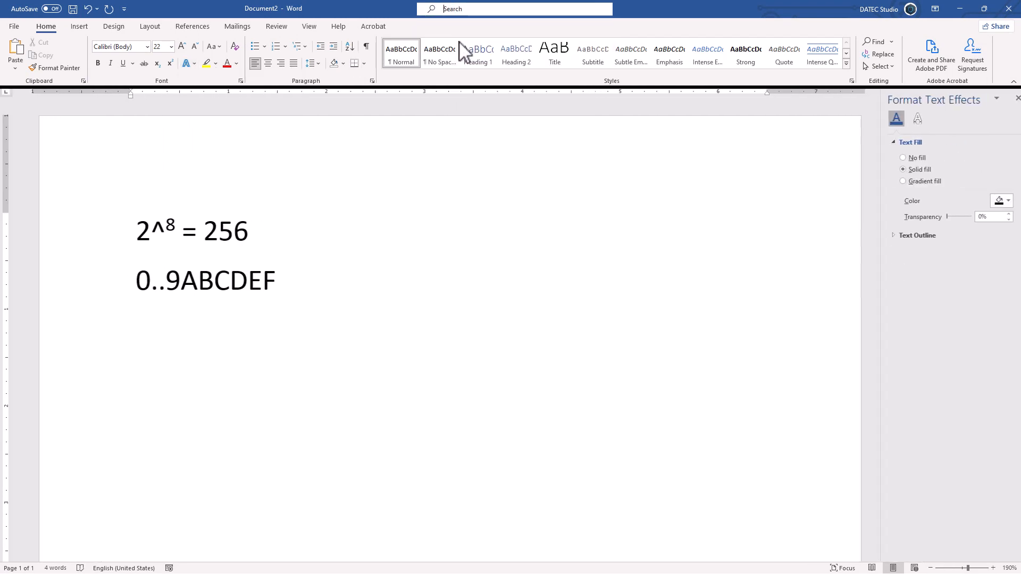
Right-align both text lines and enlarge them to 72 pt.
left_click_drag(110, 228, 120, 303)
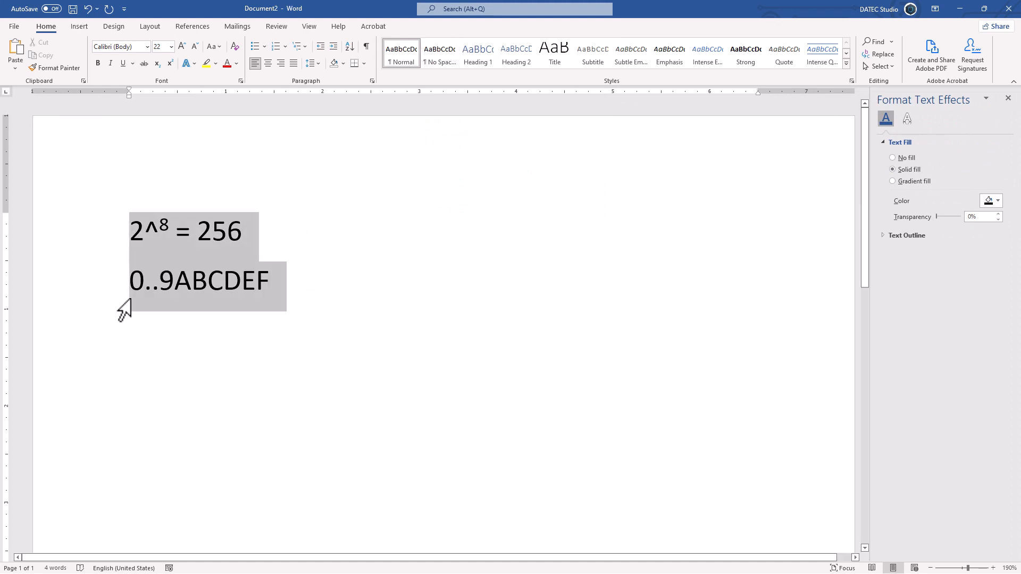
left_click(281, 64)
scroll(752, 233, "down", 2)
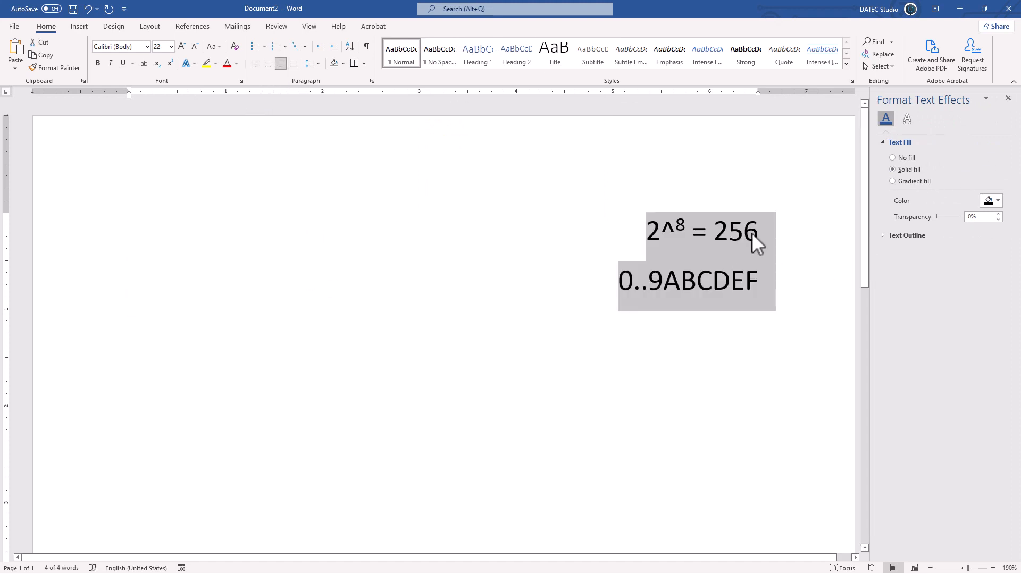
scroll(752, 233, "up", 1)
key("ctrl+shift+period")
key("ctrl+shift+period")
key("ctrl+shift+period")
key("ctrl+shift+period")
key("ctrl+shift+period")
key("ctrl+shift+period")
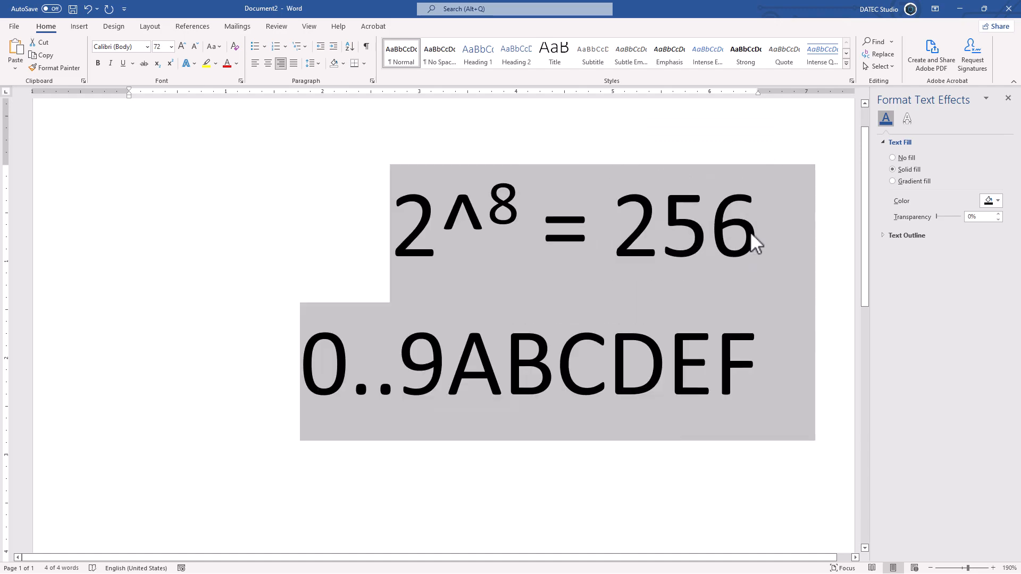
Try a gradient fill on the text, return it to solid fill and check the custom color options without applying one.
left_click_drag(864, 185, 858, 207)
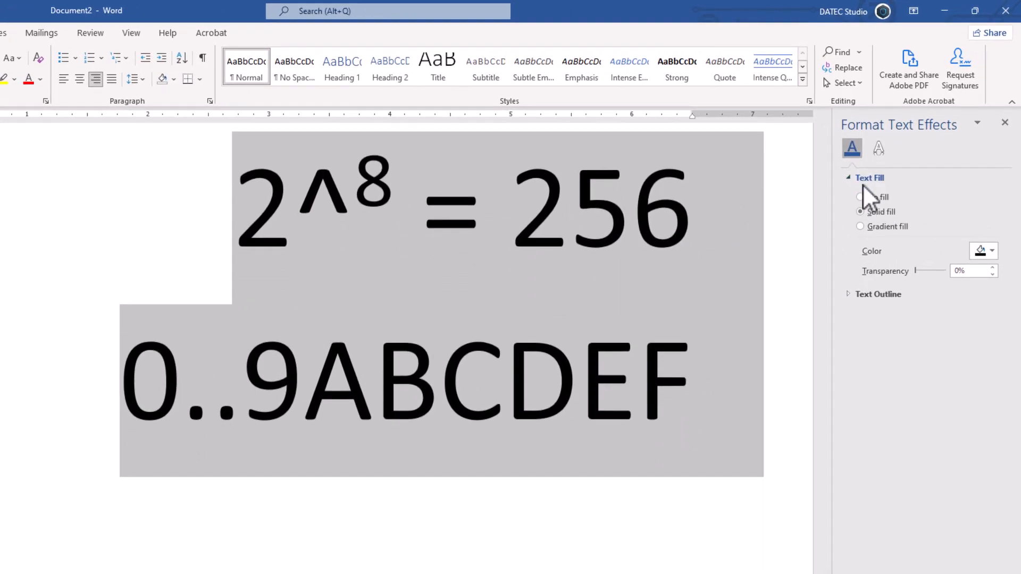
left_click(889, 228)
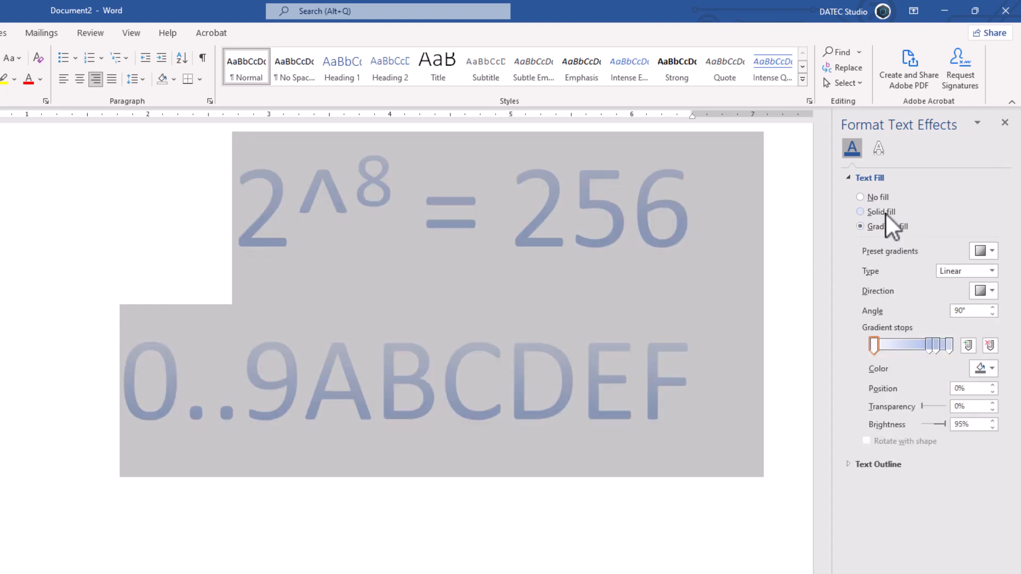
left_click(885, 213)
left_click(983, 251)
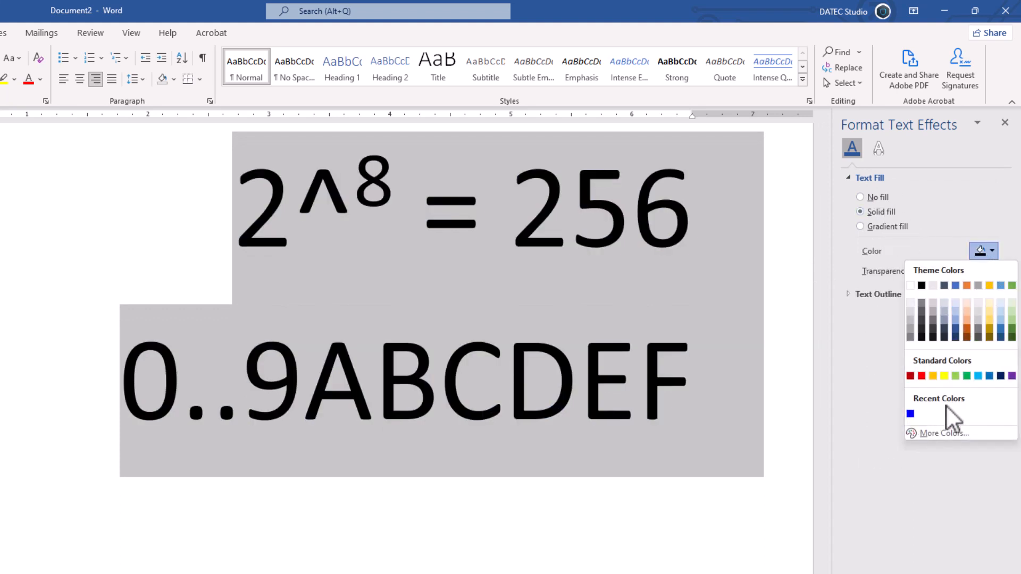
left_click(934, 432)
left_click(341, 233)
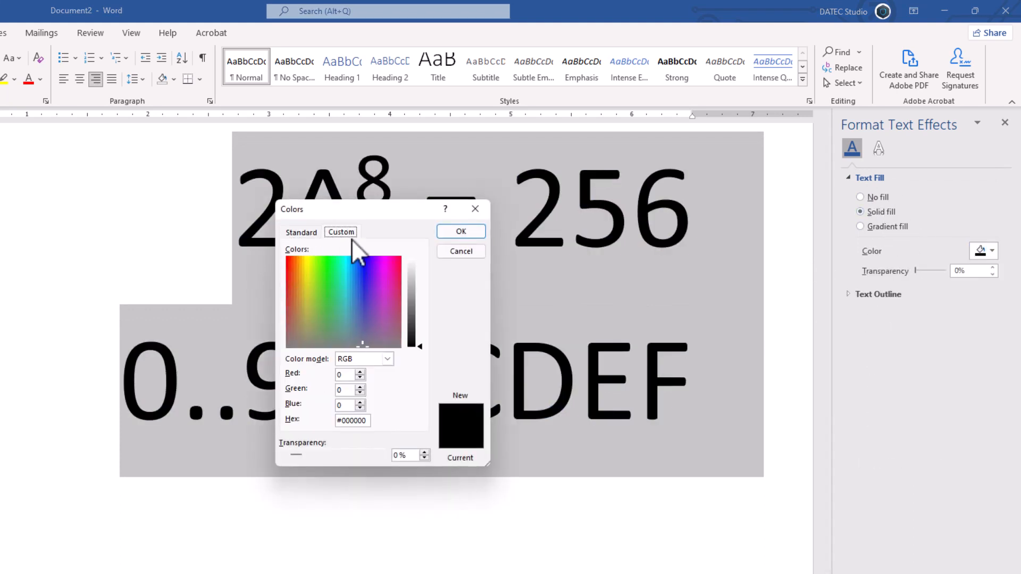
left_click(459, 251)
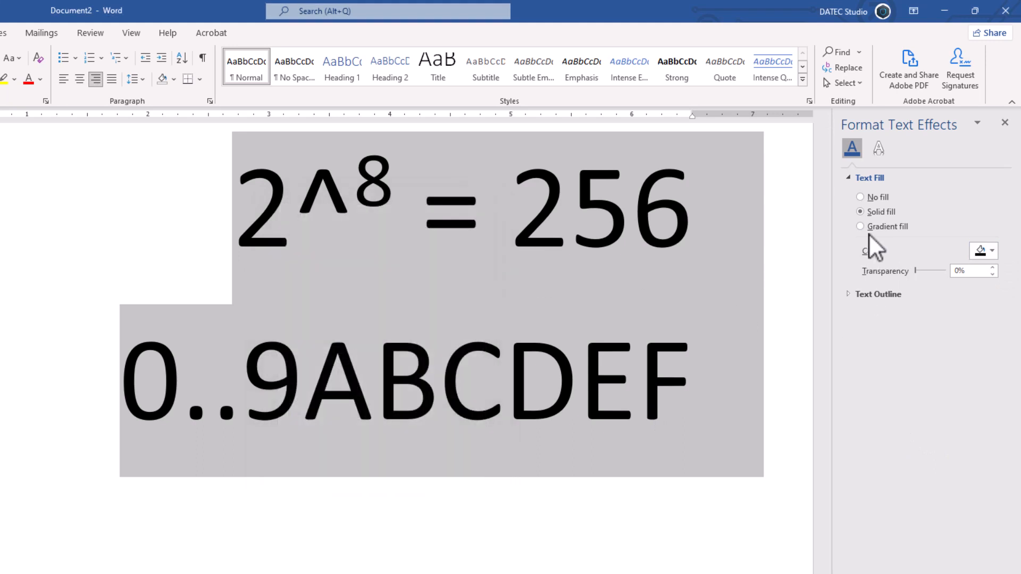
Apply a gradient fill to both selected lines and look through the preset gradients without choosing one.
left_click(872, 225)
left_click(986, 251)
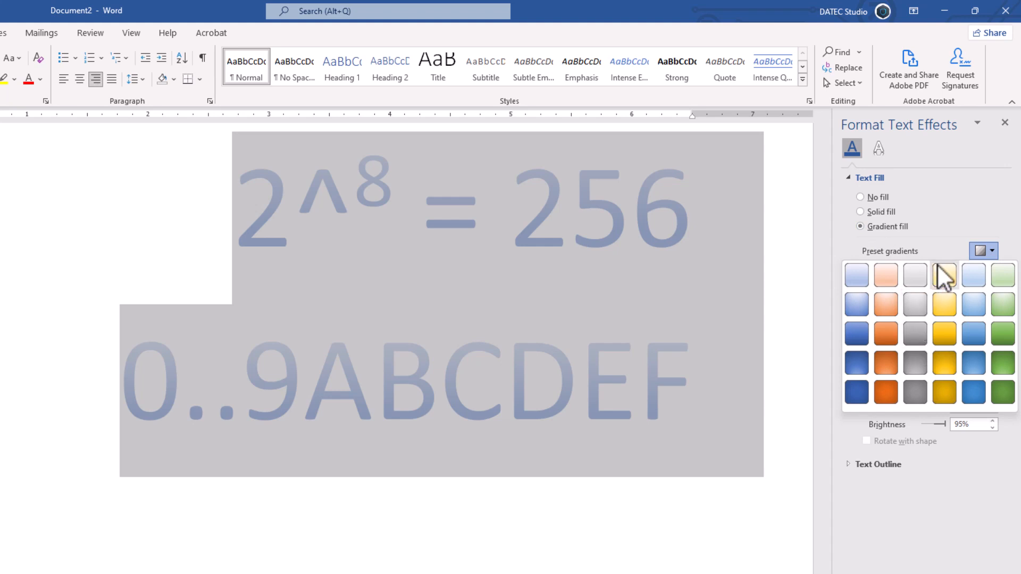
left_click(949, 241)
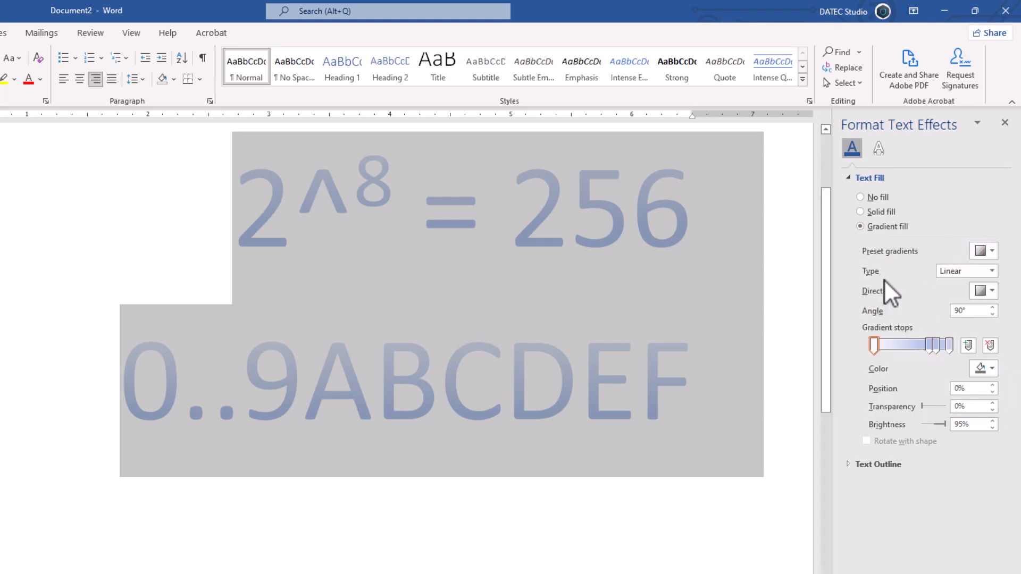
Try the Radial gradient type on the text and return the type to Linear.
left_click(988, 271)
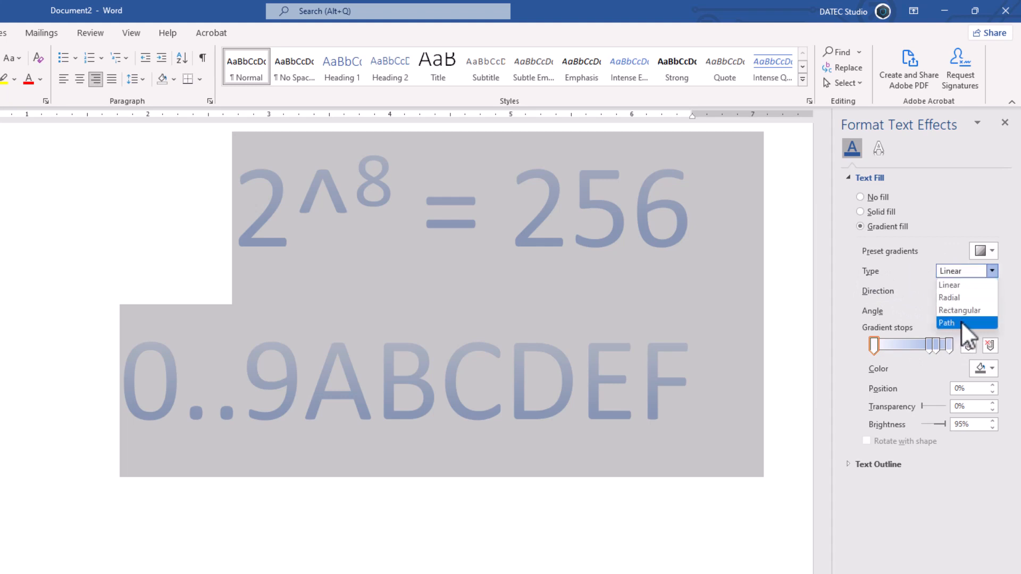
left_click(962, 297)
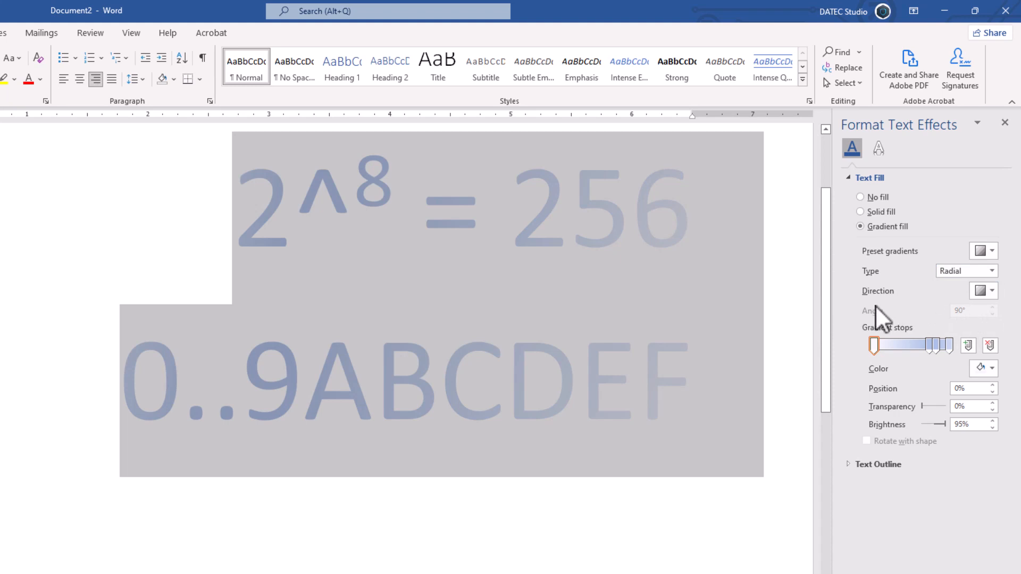
left_click(969, 274)
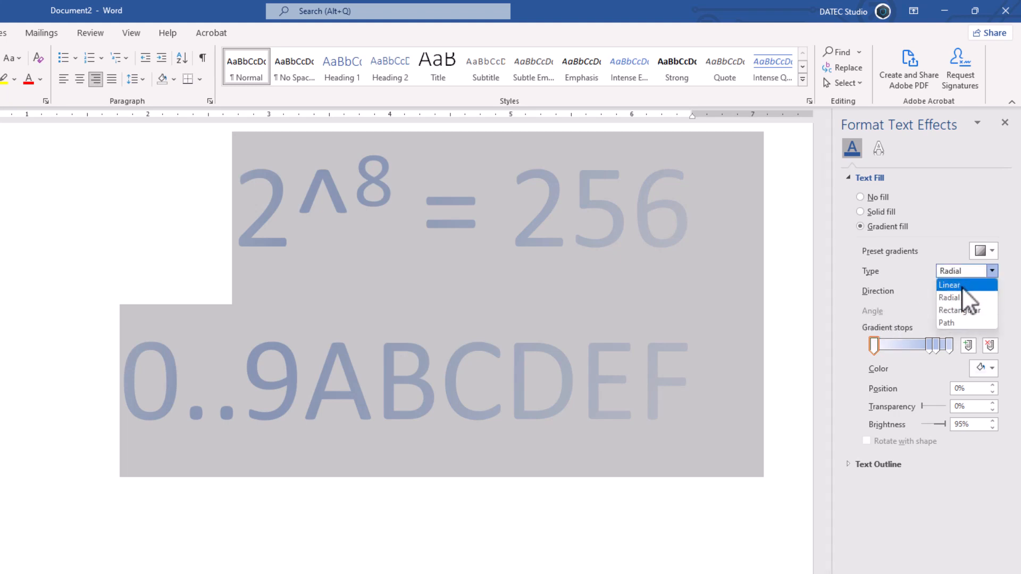
left_click(961, 287)
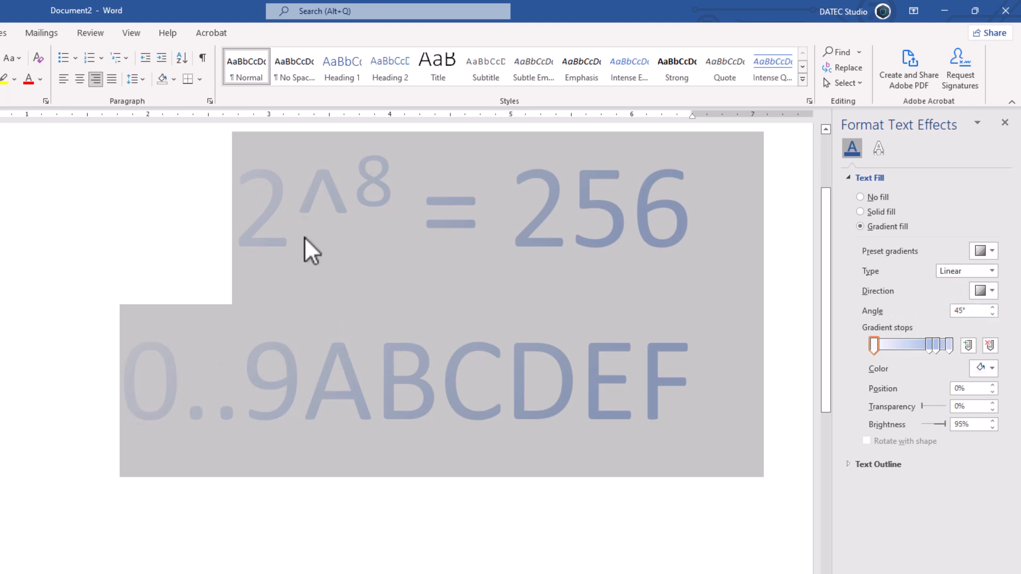
Try the downward and right-to-left gradient directions, and set the linear gradient to run left to right at 0°.
left_click(987, 294)
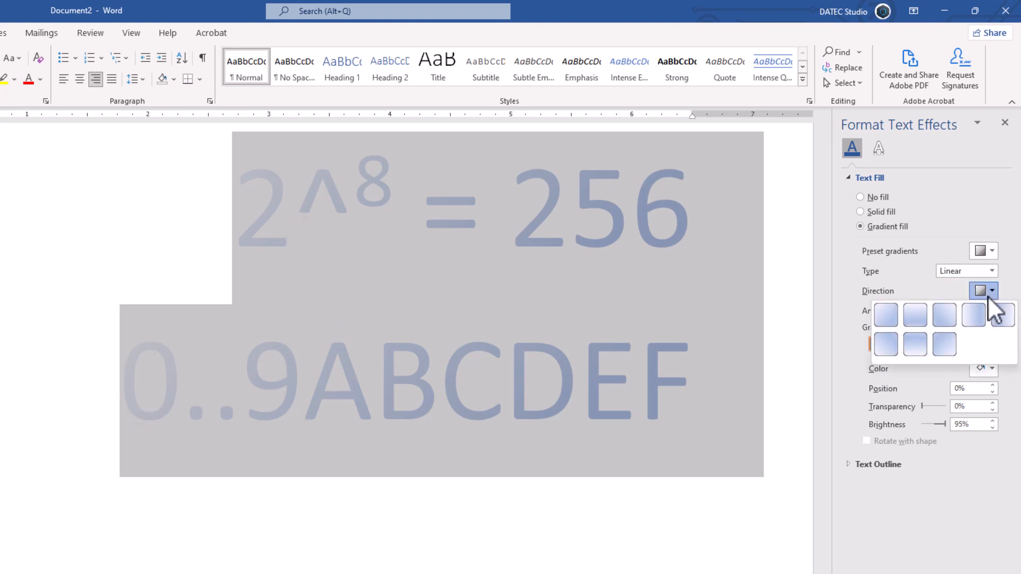
left_click(913, 318)
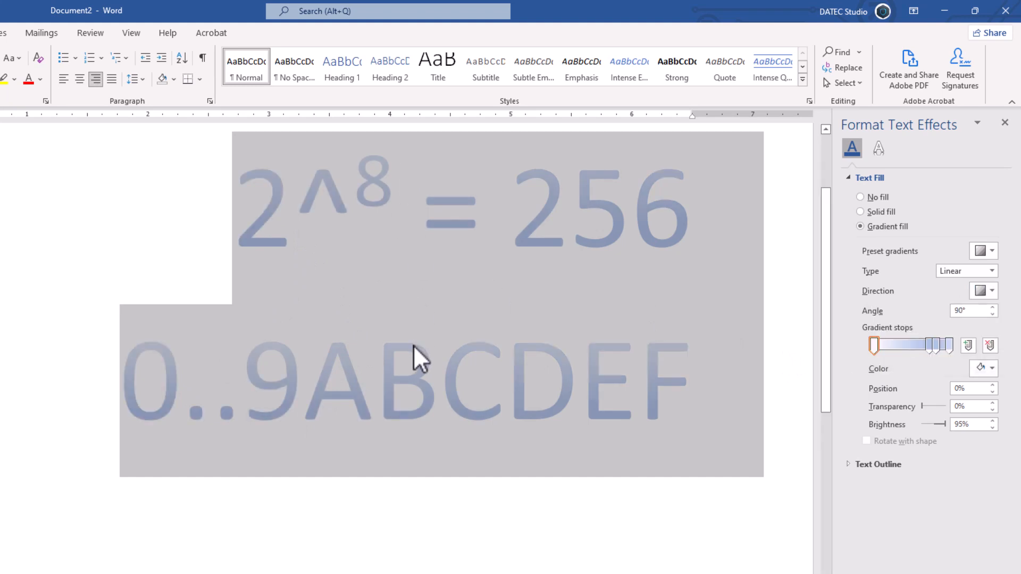
left_click(985, 292)
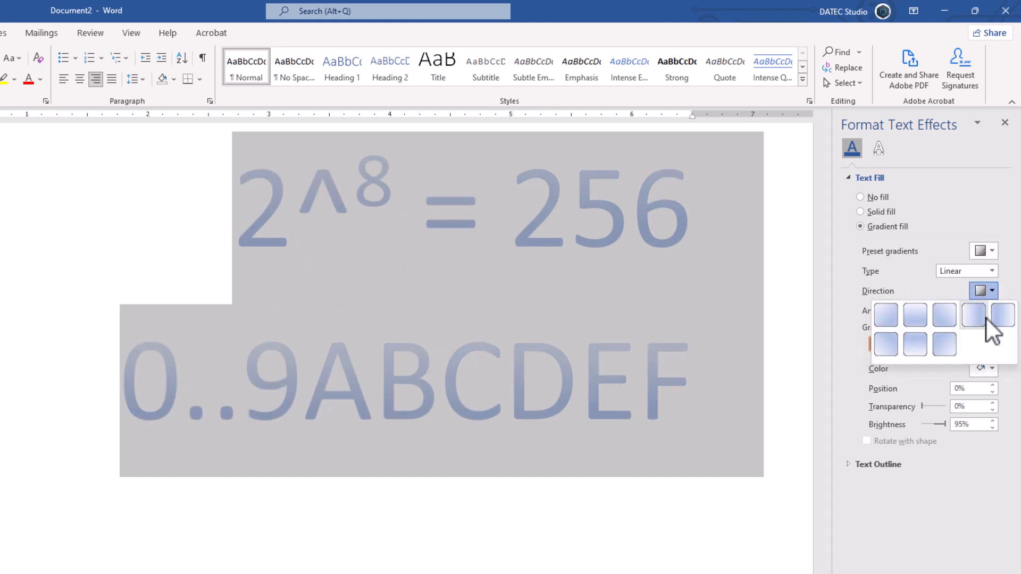
left_click(982, 316)
left_click(985, 291)
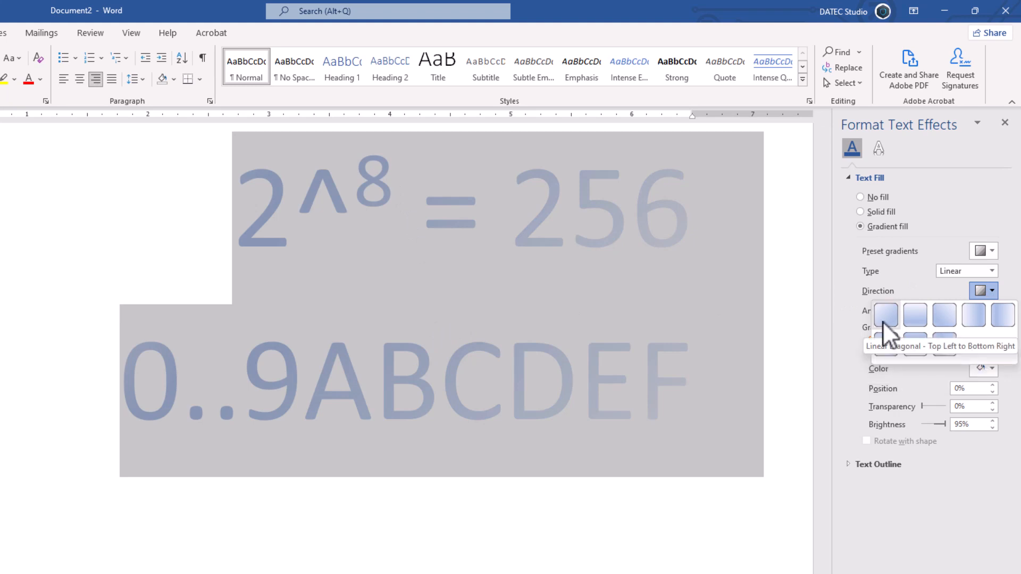
left_click(967, 315)
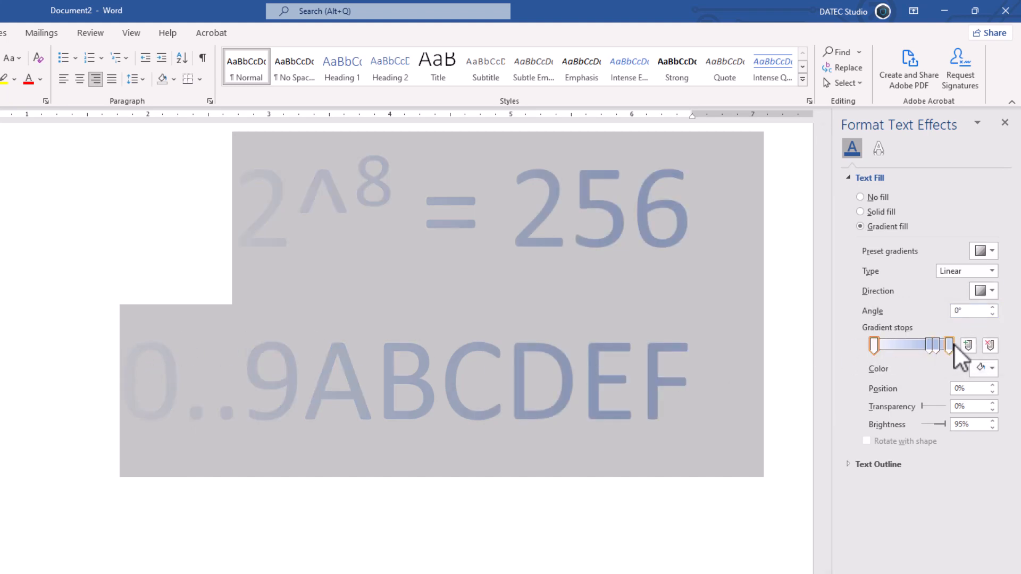
Remove the two middle gradient stops so only the first and last stops remain.
left_click(937, 345)
left_click(989, 346)
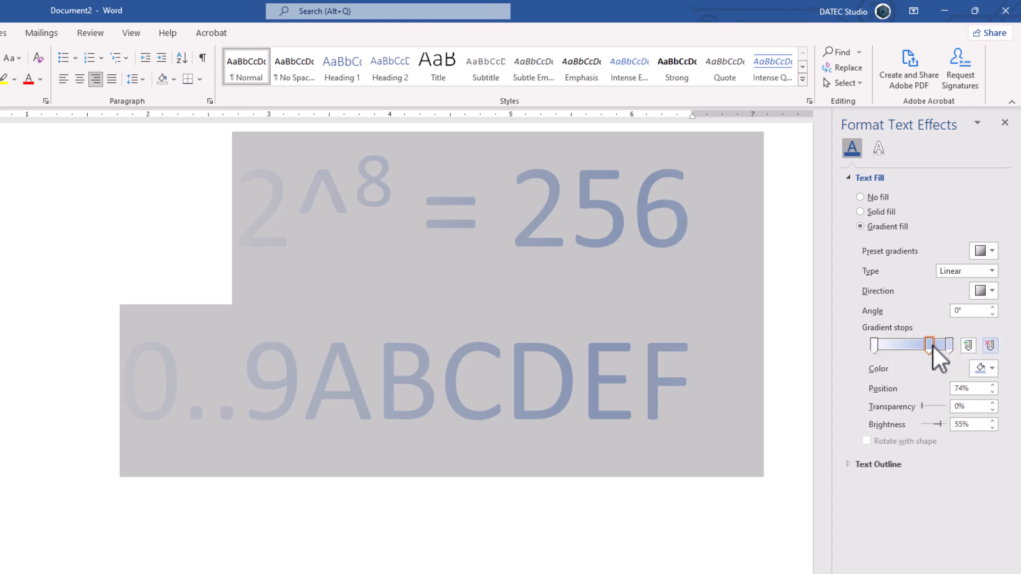
left_click(989, 345)
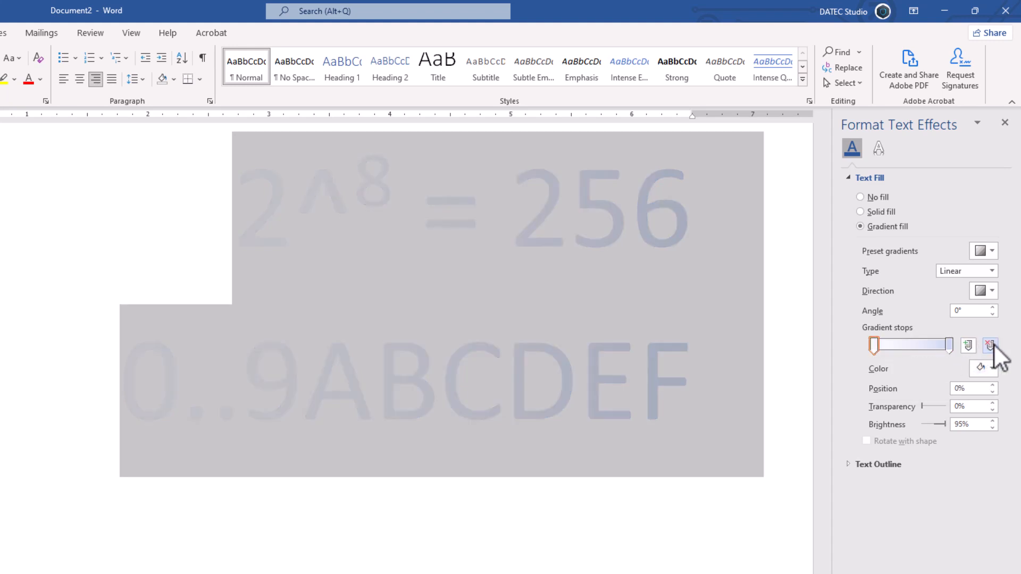
Color the first gradient stop standard red and the last stop the blue theme color darkened by 25%.
left_click(875, 348)
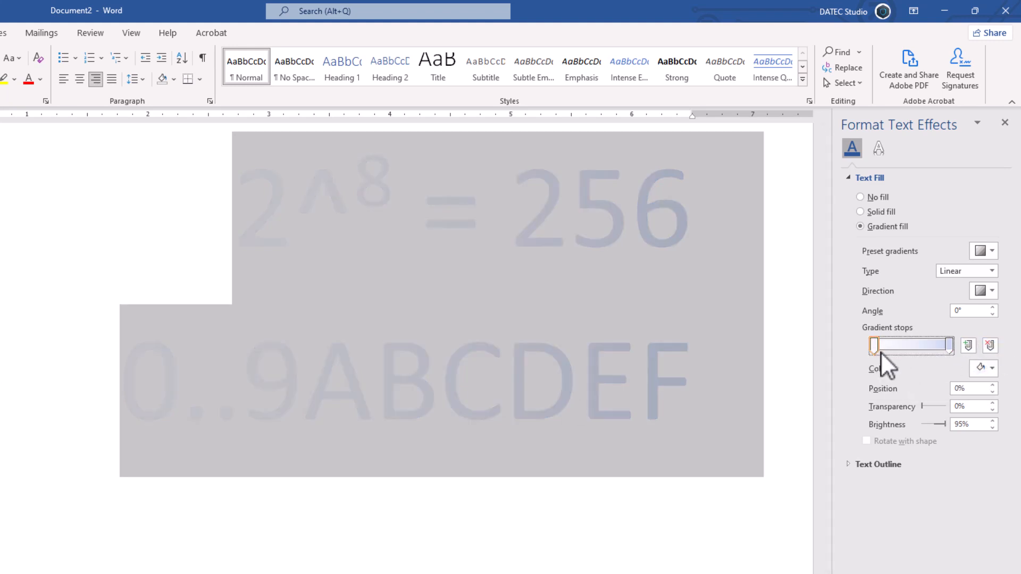
left_click(982, 369)
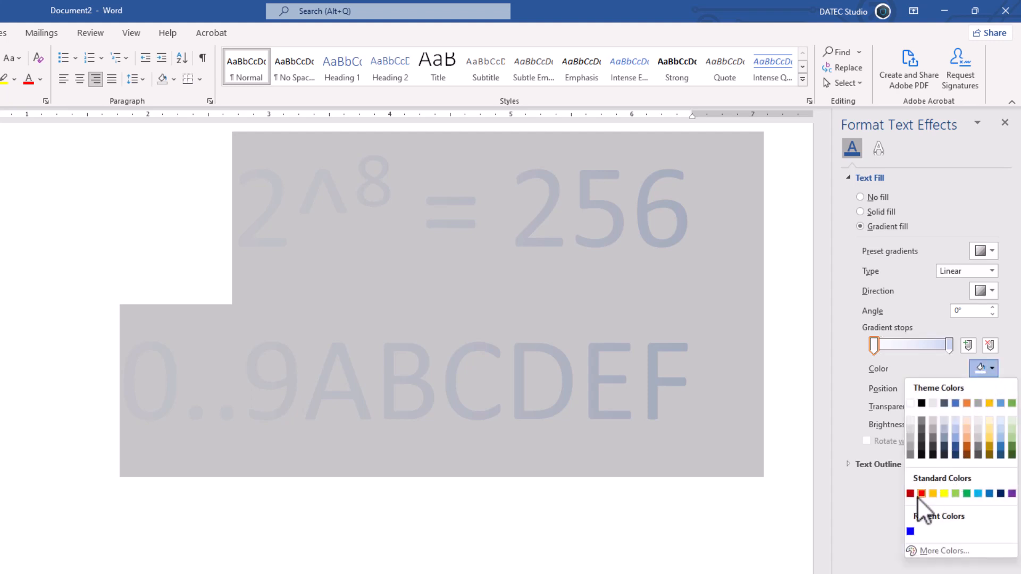
left_click(920, 494)
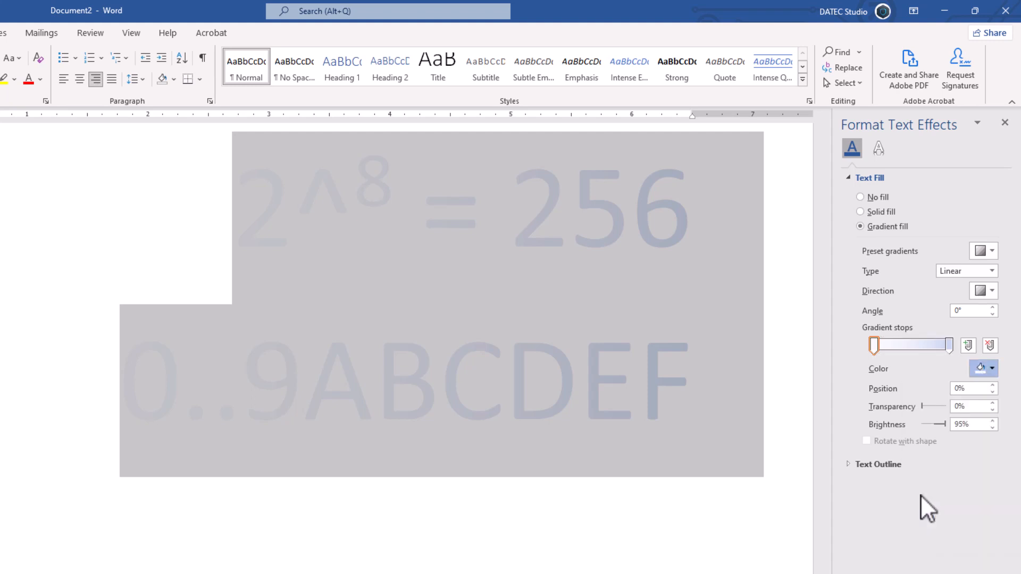
left_click(949, 346)
left_click(984, 368)
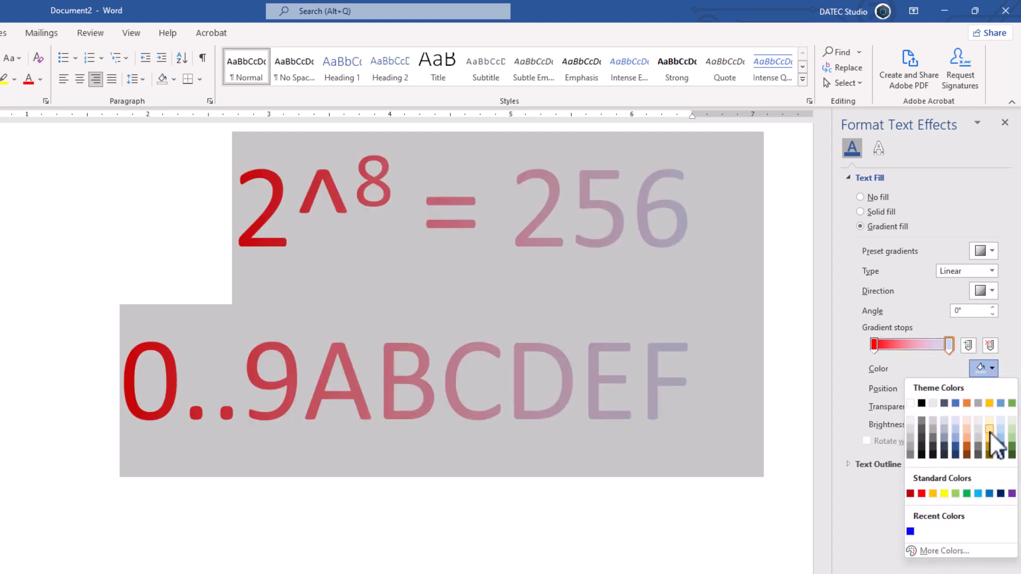
left_click(955, 445)
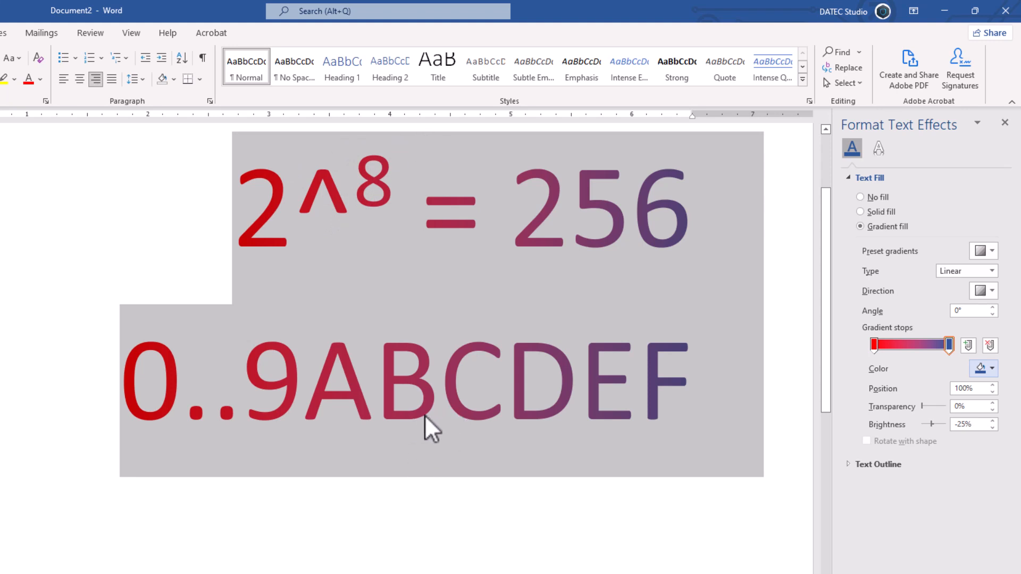
Set the text gradient's angle to 90°.
left_click(963, 310)
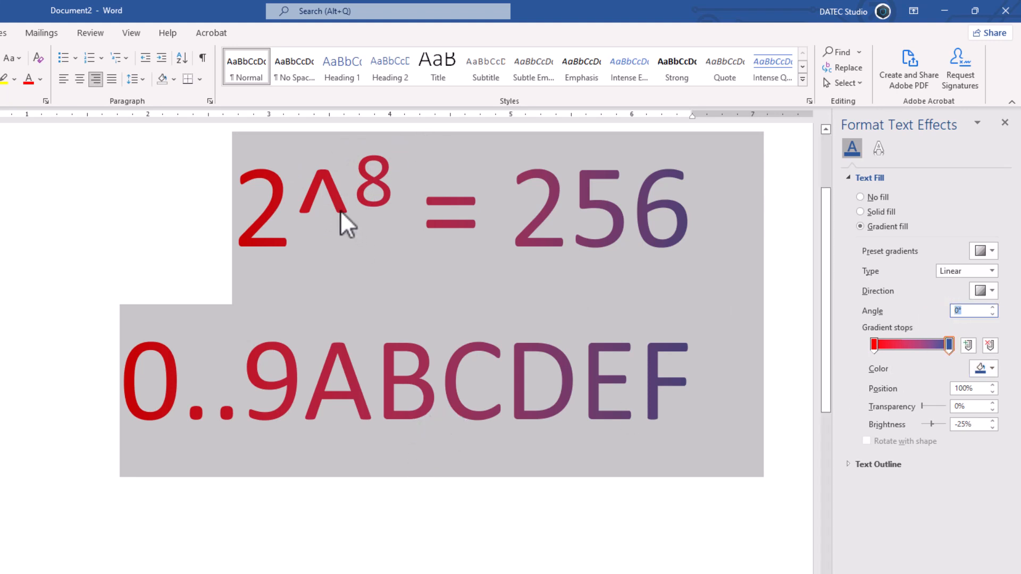
type("90")
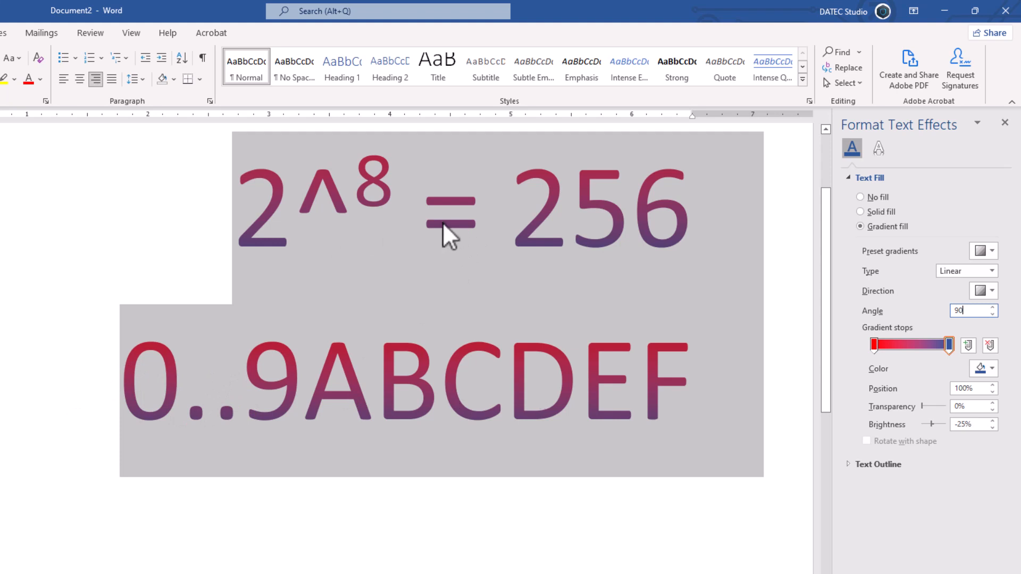
Add a middle gradient stop at 48% in the green theme color lightened by 40%, and set the gradient angle to 0°.
left_click(910, 345)
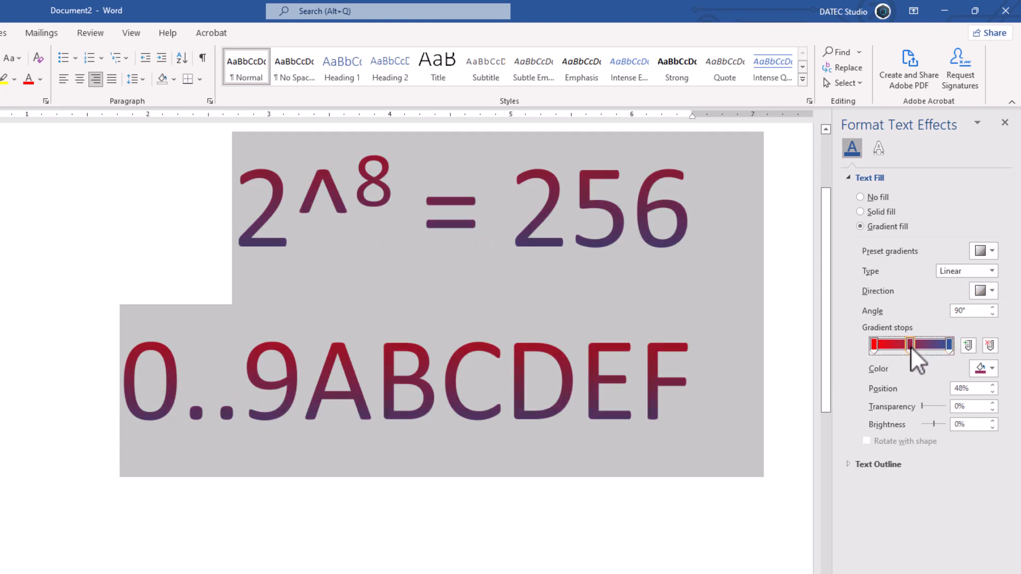
left_click(984, 369)
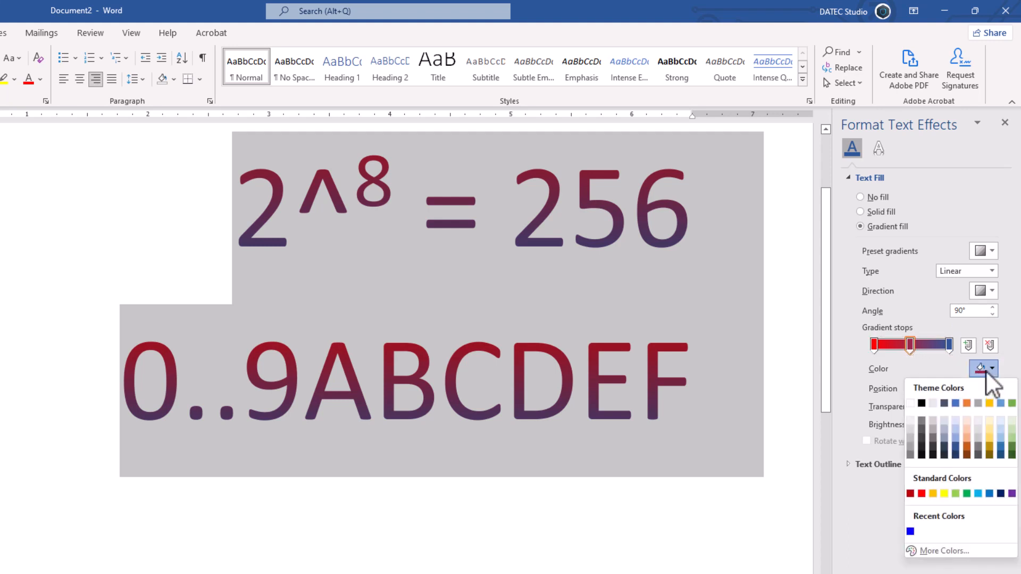
left_click(1011, 438)
left_click(973, 311)
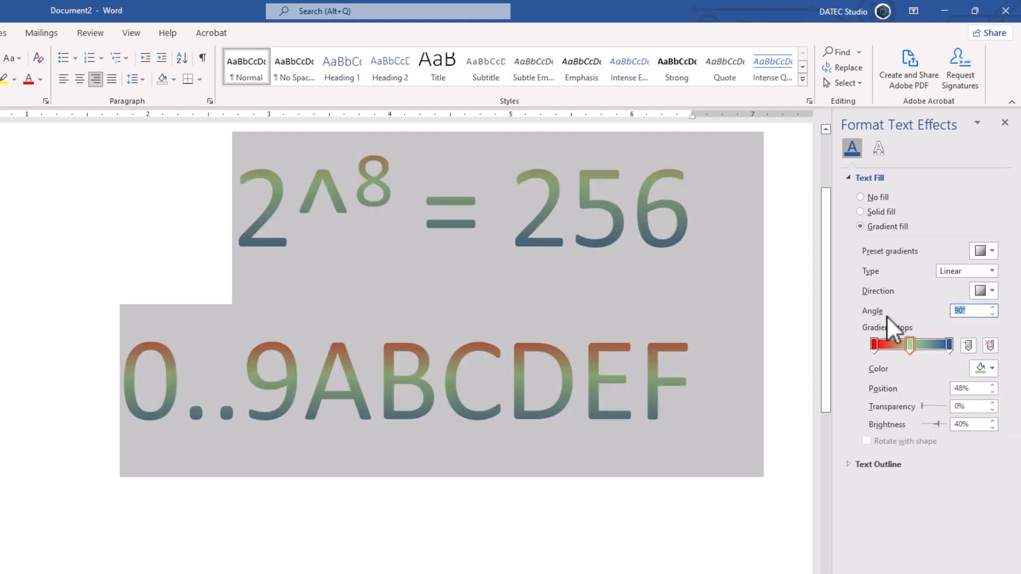
type("0")
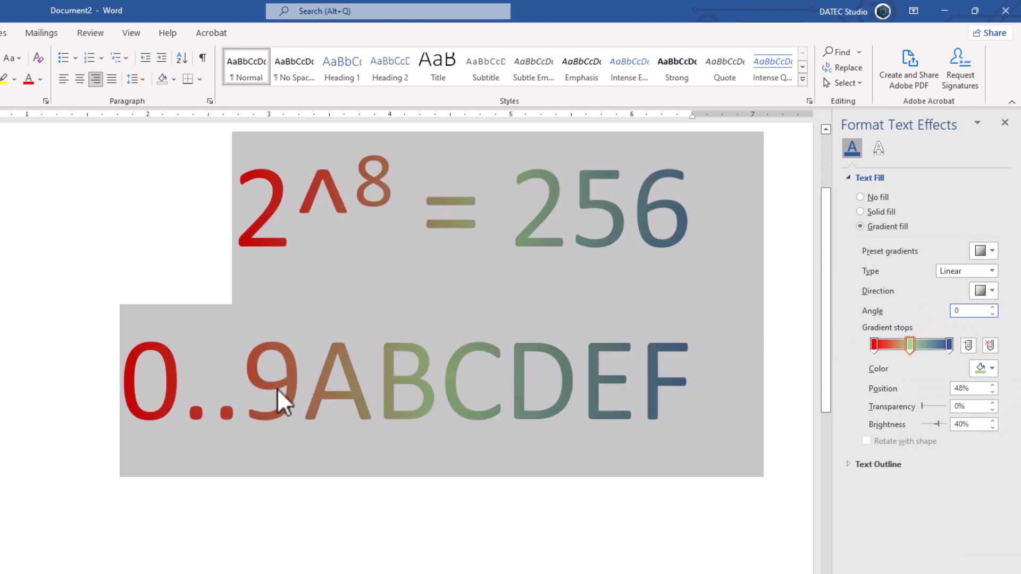
Add a gradient stop between the red and green stops at 36%, and shift the green stop closer to the blue end.
left_click(891, 344)
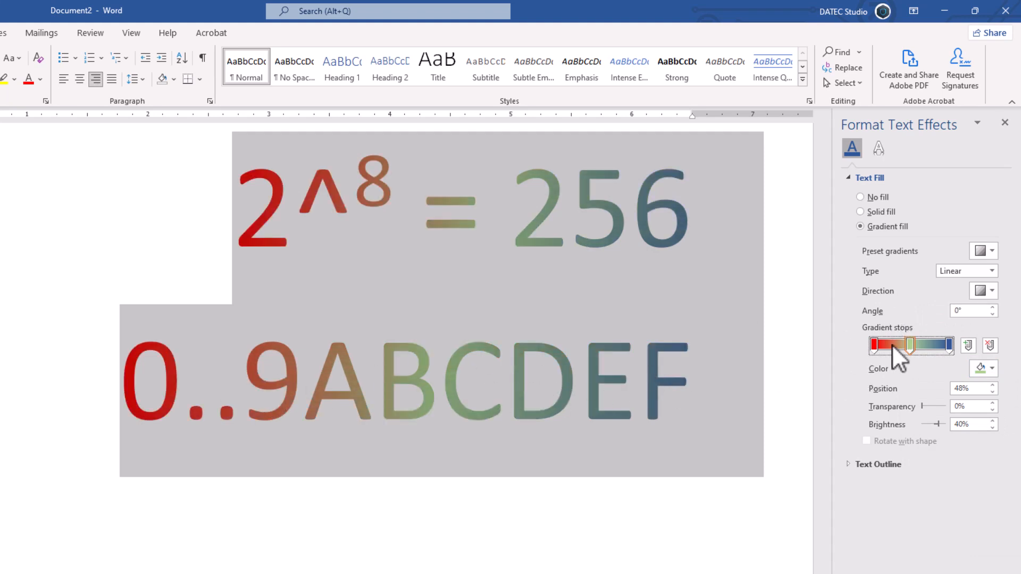
mouse_move(892, 344)
left_mouse_down()
mouse_move(902, 346)
mouse_move(879, 349)
mouse_move(891, 347)
left_mouse_up()
left_click(907, 345)
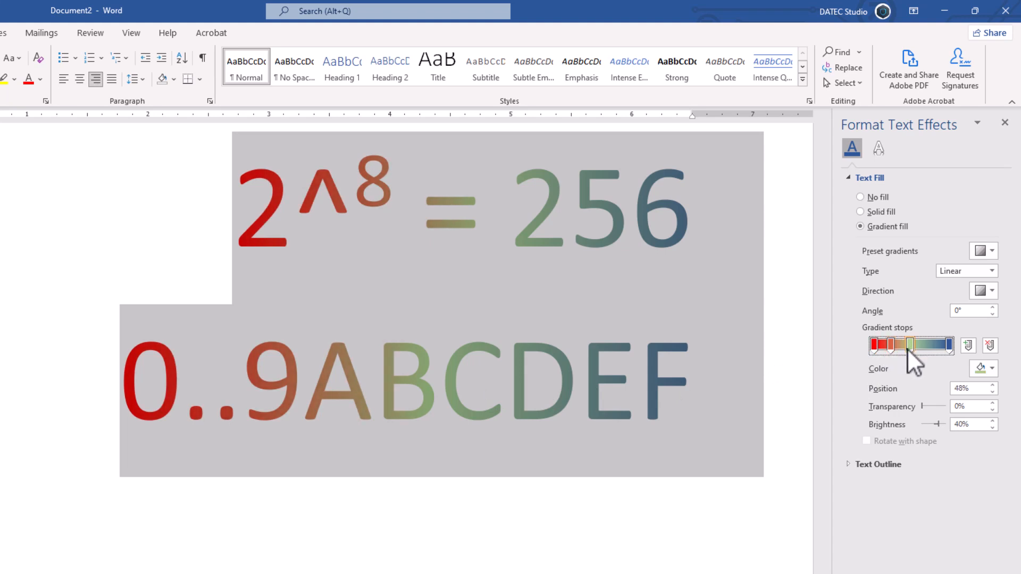
left_click(992, 385)
left_click(992, 386)
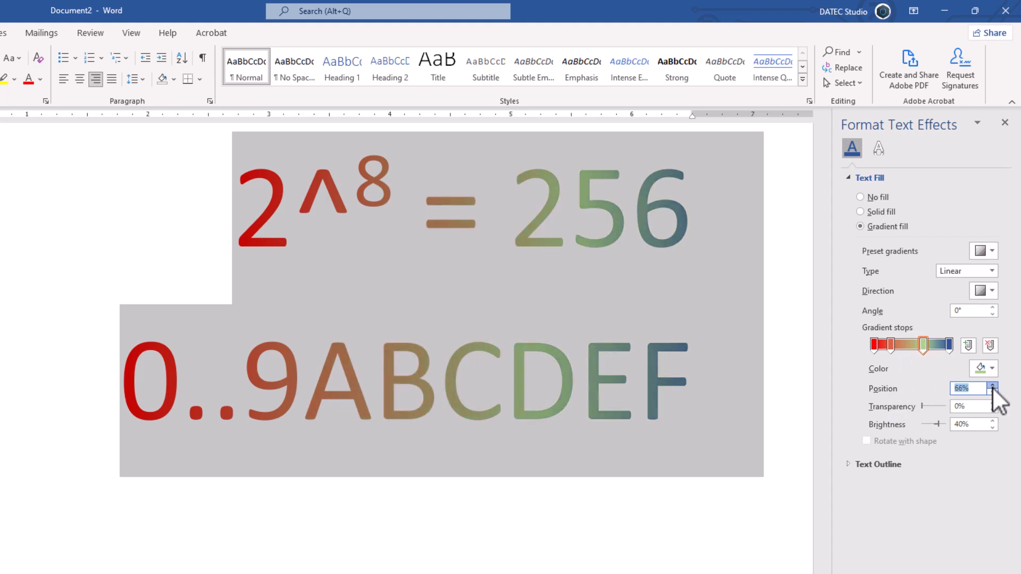
left_click_drag(893, 347, 903, 347)
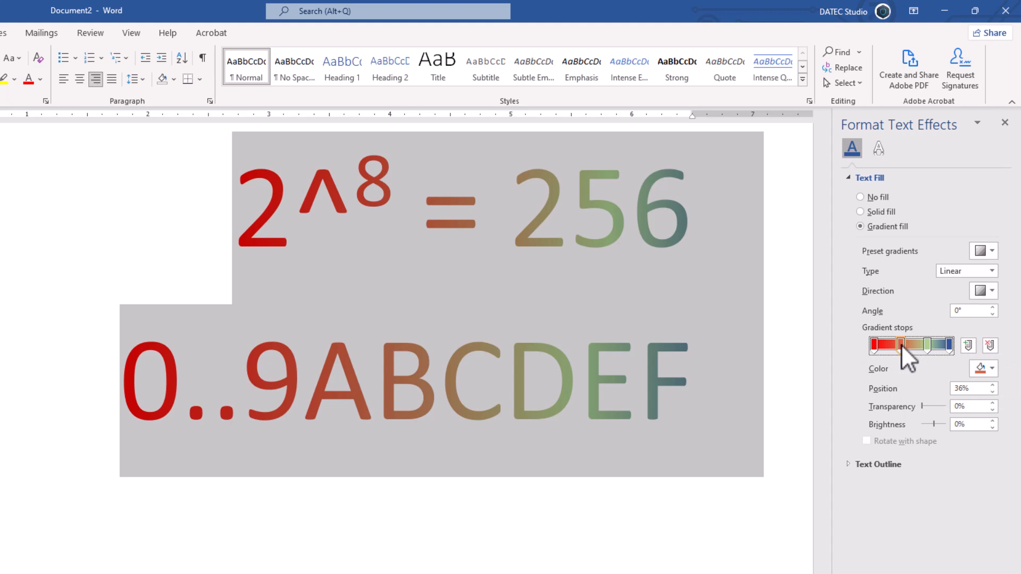
Delete the two middle gradient stops, and set the first stop to 91% transparency and -49% brightness.
key("Delete")
left_click(930, 343)
key("Delete")
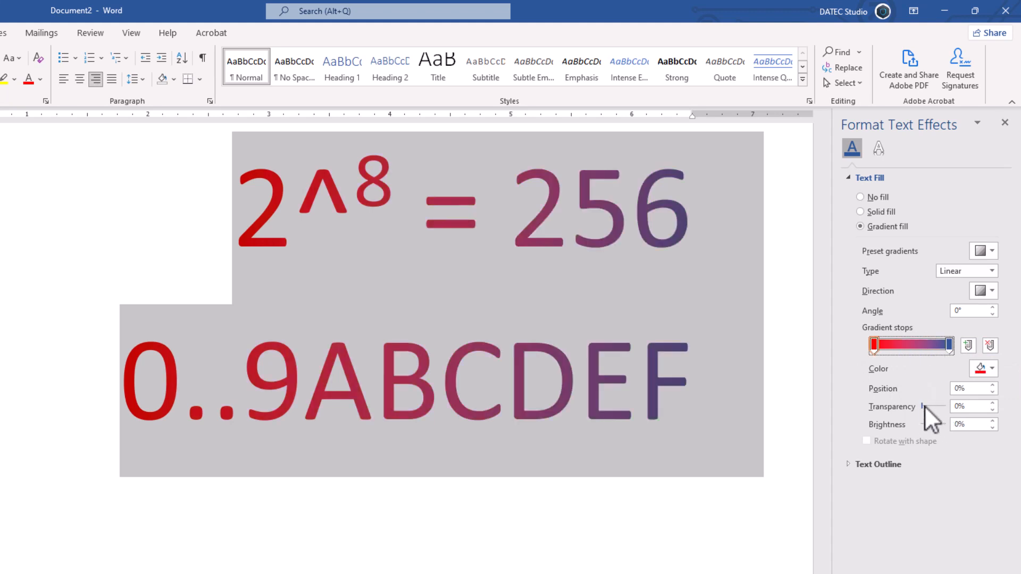
mouse_move(924, 405)
left_mouse_down()
mouse_move(955, 401)
mouse_move(932, 403)
mouse_move(950, 422)
mouse_move(925, 425)
left_mouse_up()
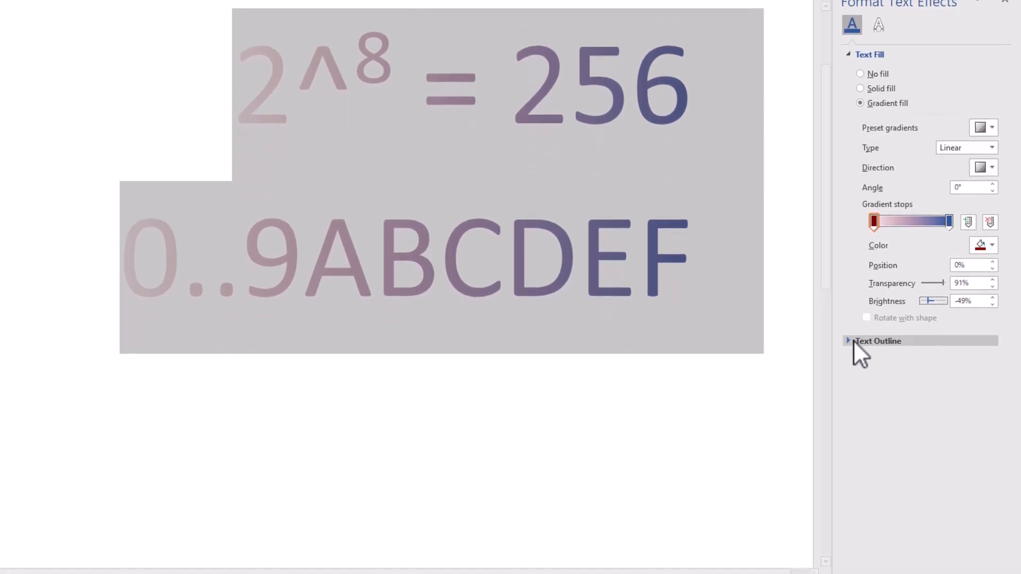
Give the selected text a solid outline in standard red with 0% transparency.
left_click(853, 342)
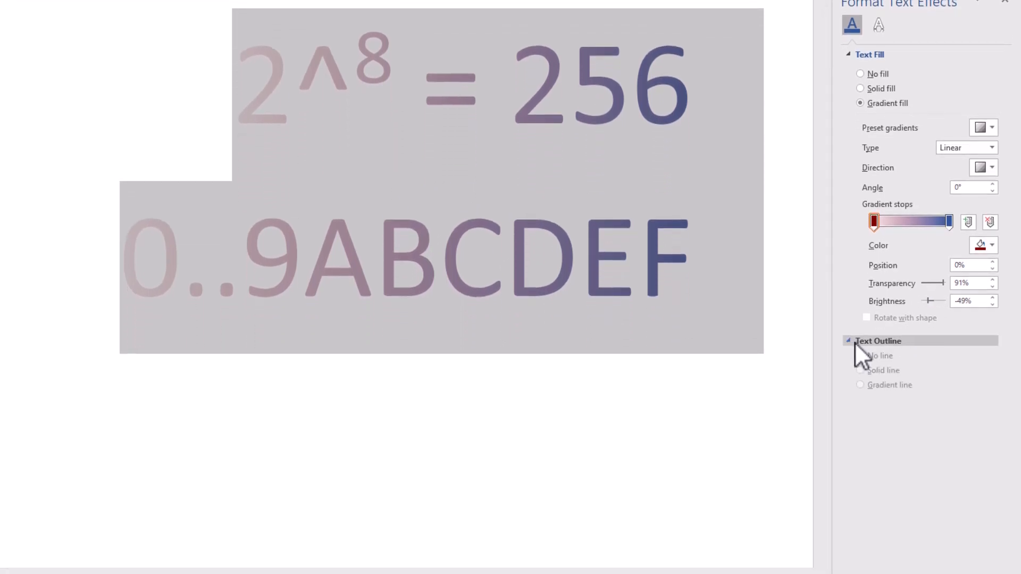
left_click(875, 375)
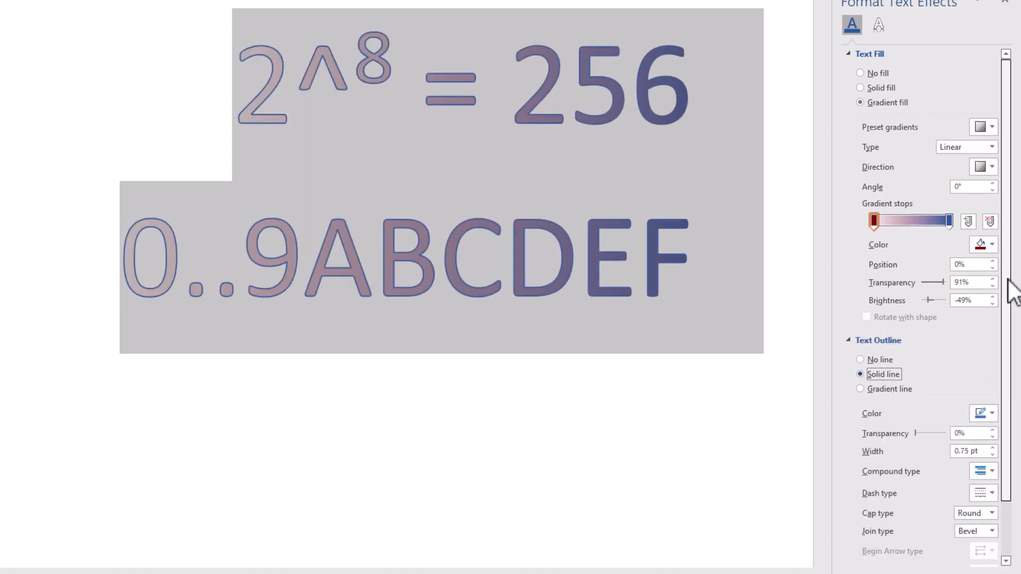
left_click_drag(1006, 290, 1006, 399)
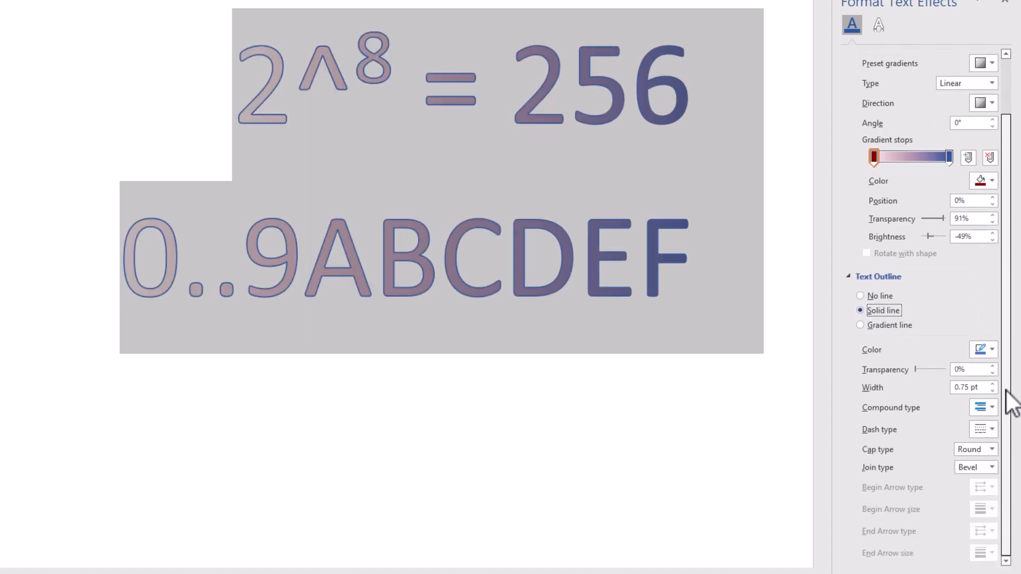
left_click(991, 351)
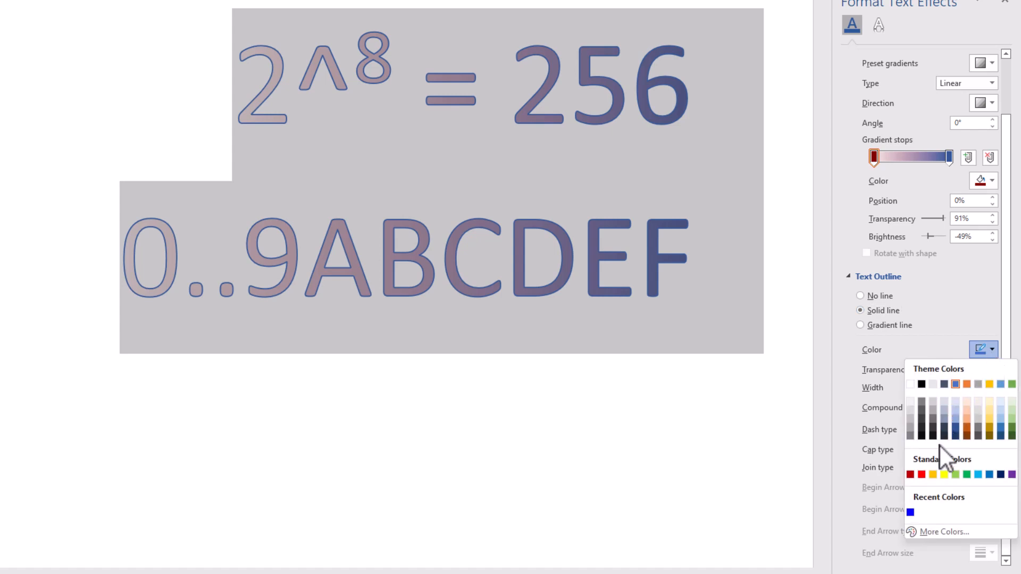
left_click(919, 474)
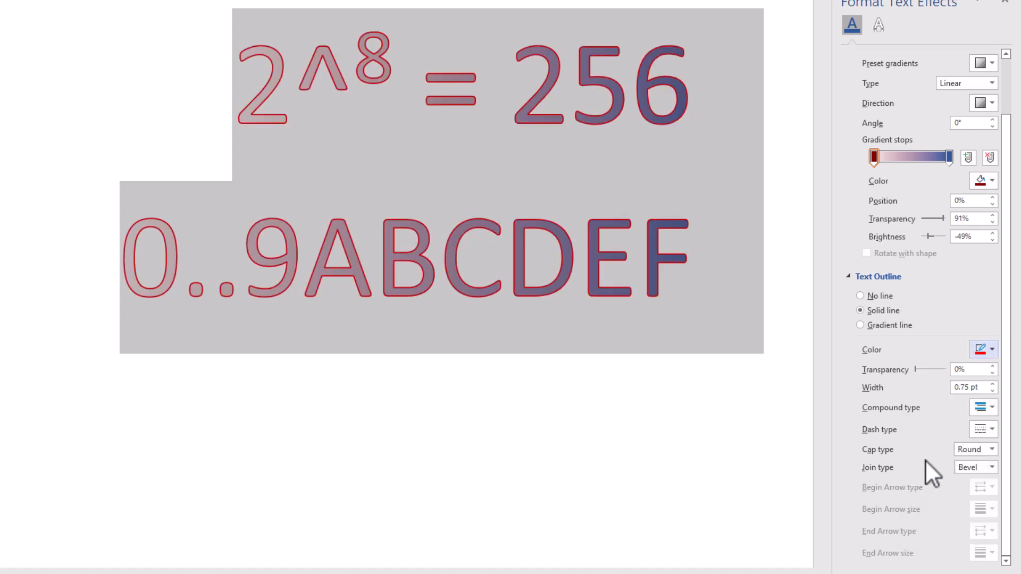
left_click_drag(914, 368, 887, 371)
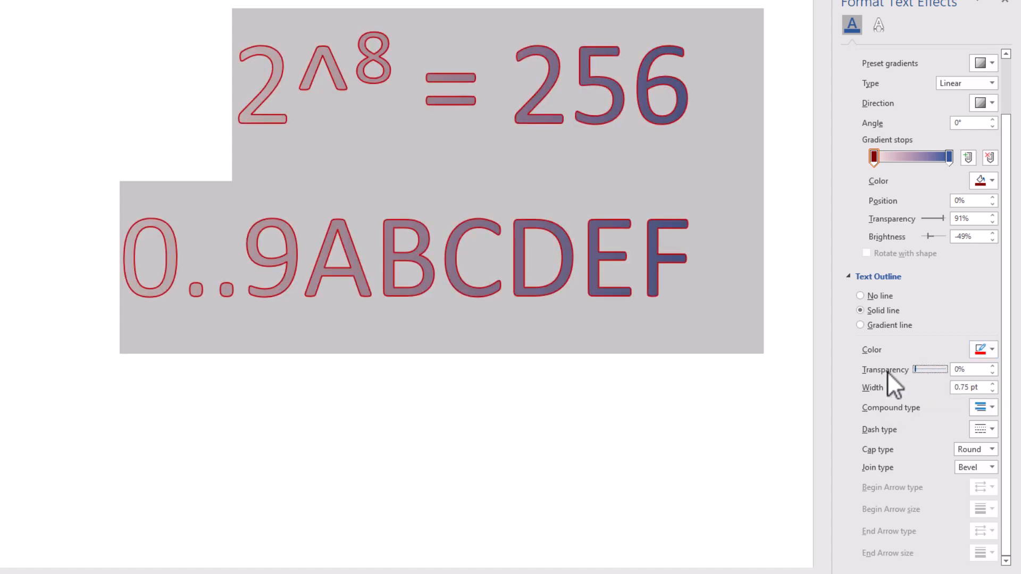
Make the text outline a double compound line and set its width to 4.5 pt.
left_click(991, 385)
left_click(991, 385)
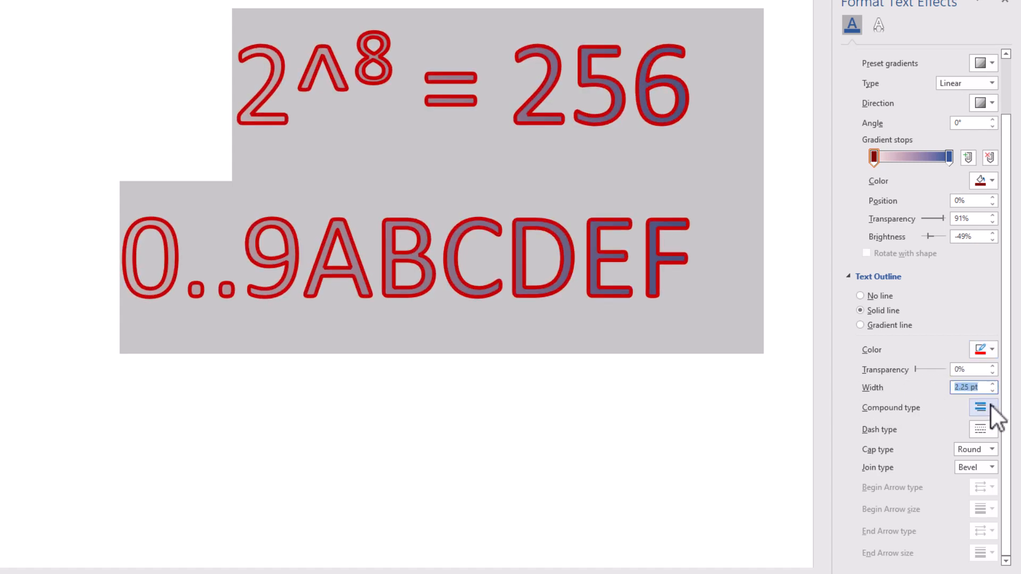
left_click(986, 408)
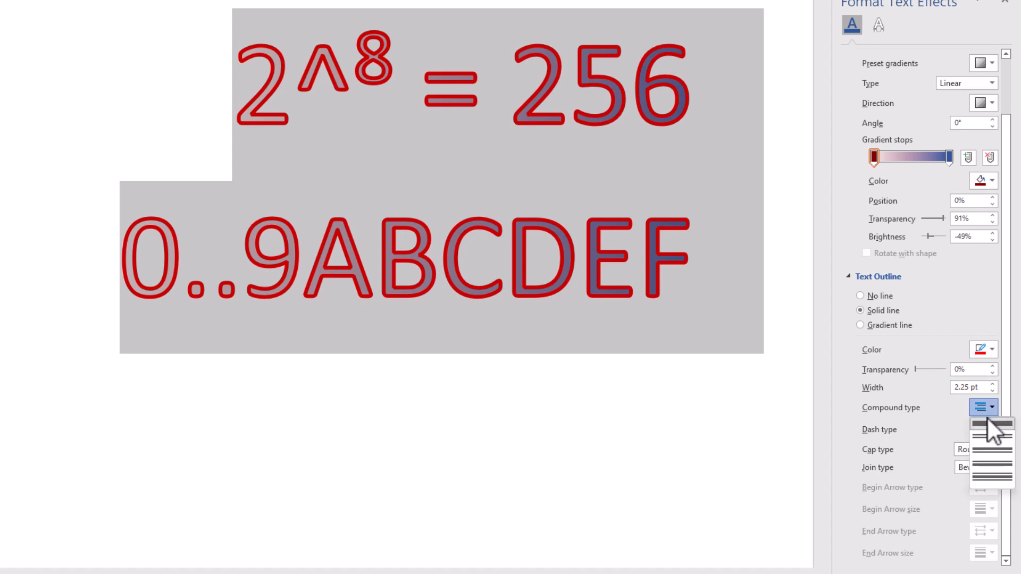
left_click(987, 436)
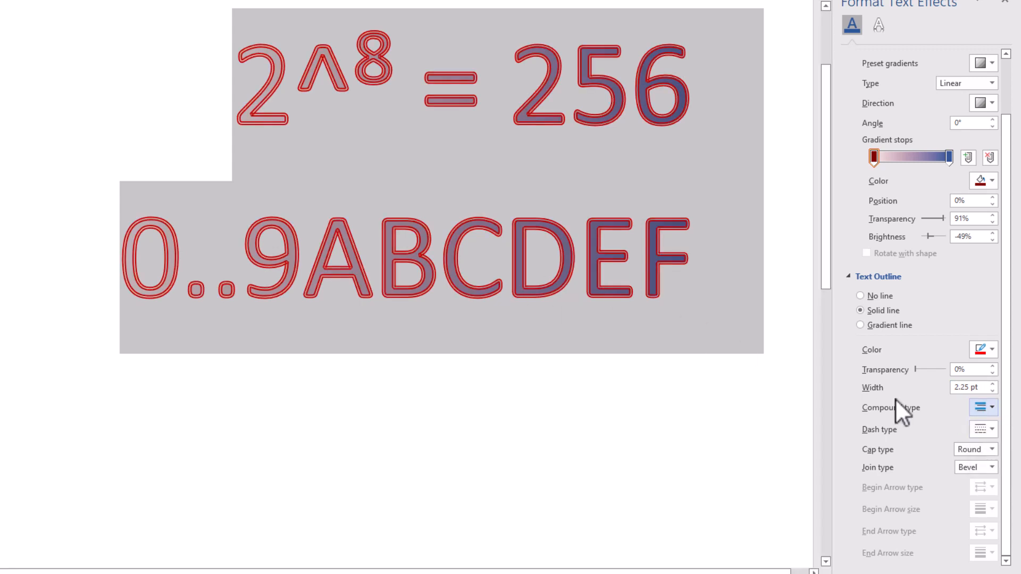
left_click_drag(993, 383, 992, 390)
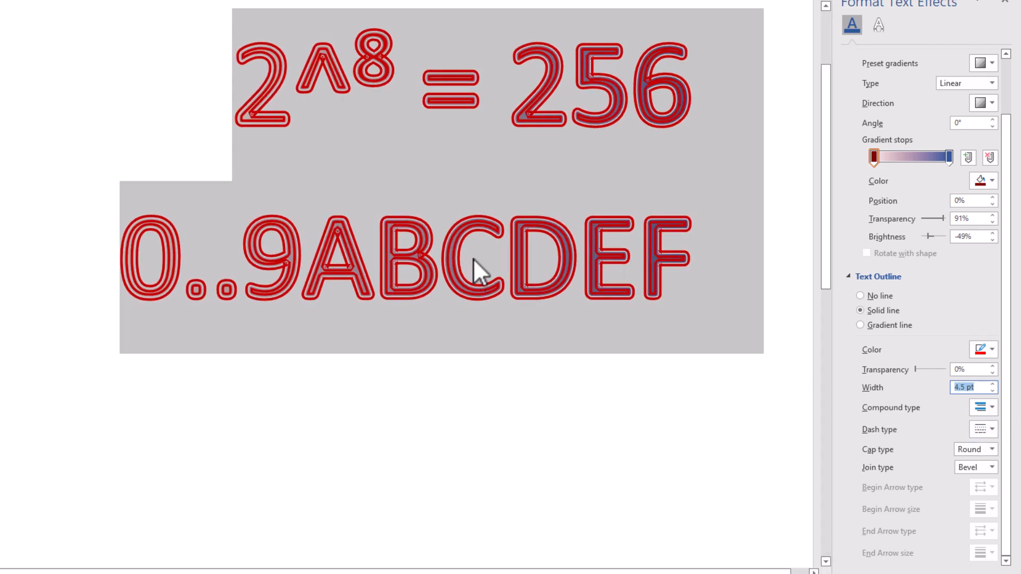
Change the text outline to the Dash type and set its cap type to Flat.
left_click(979, 429)
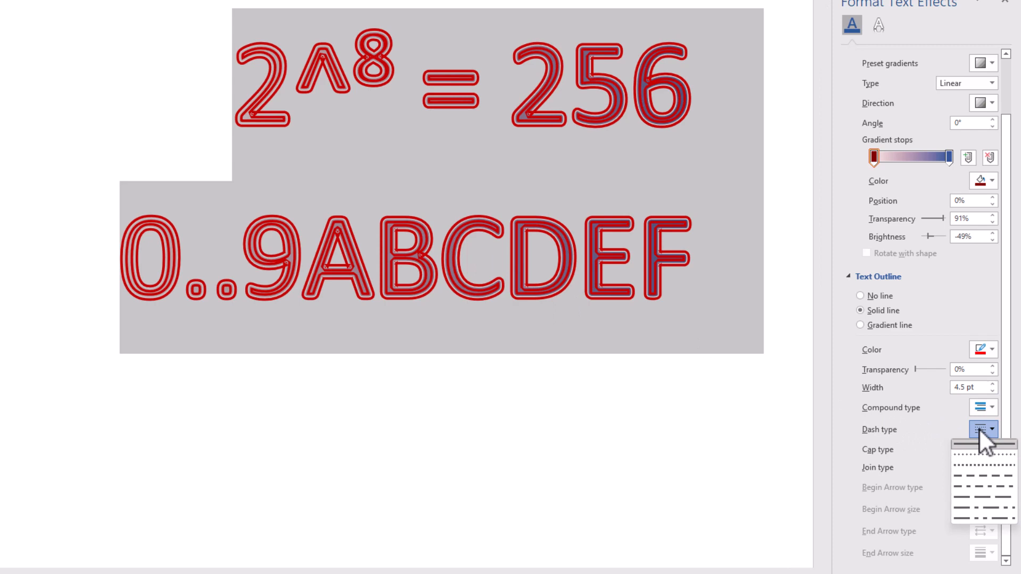
left_click(975, 476)
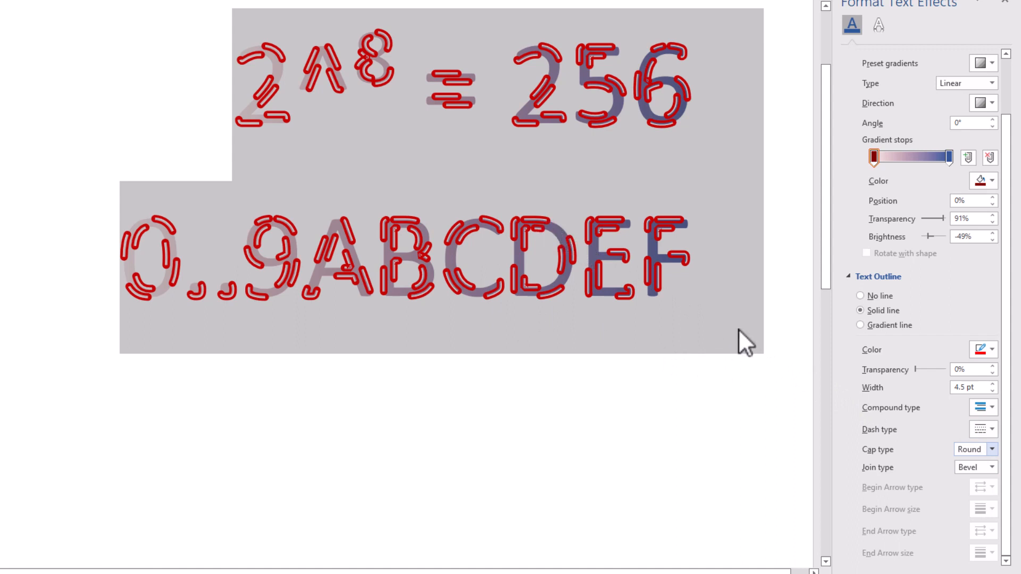
left_click(968, 452)
left_click(973, 464)
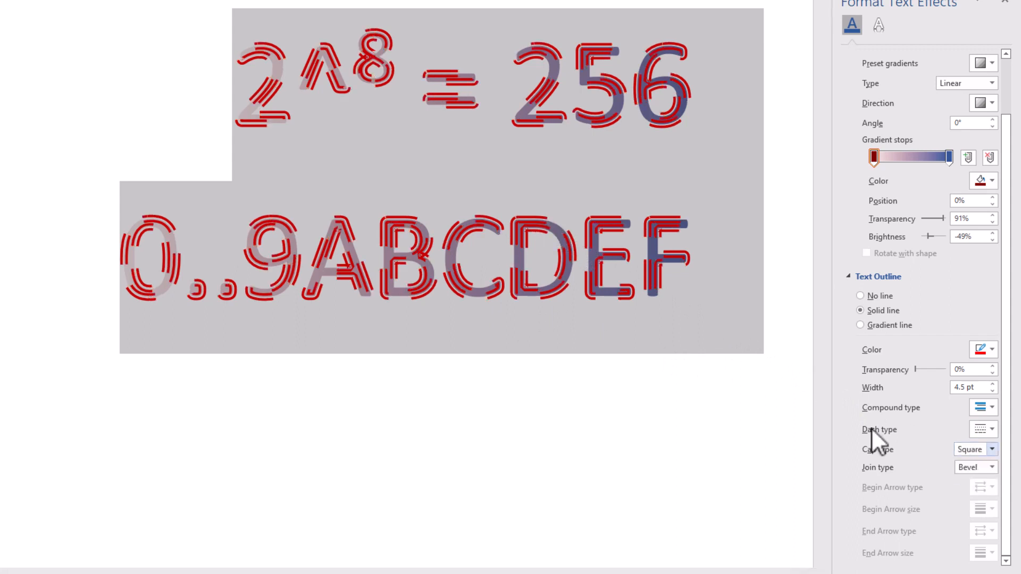
left_click(968, 450)
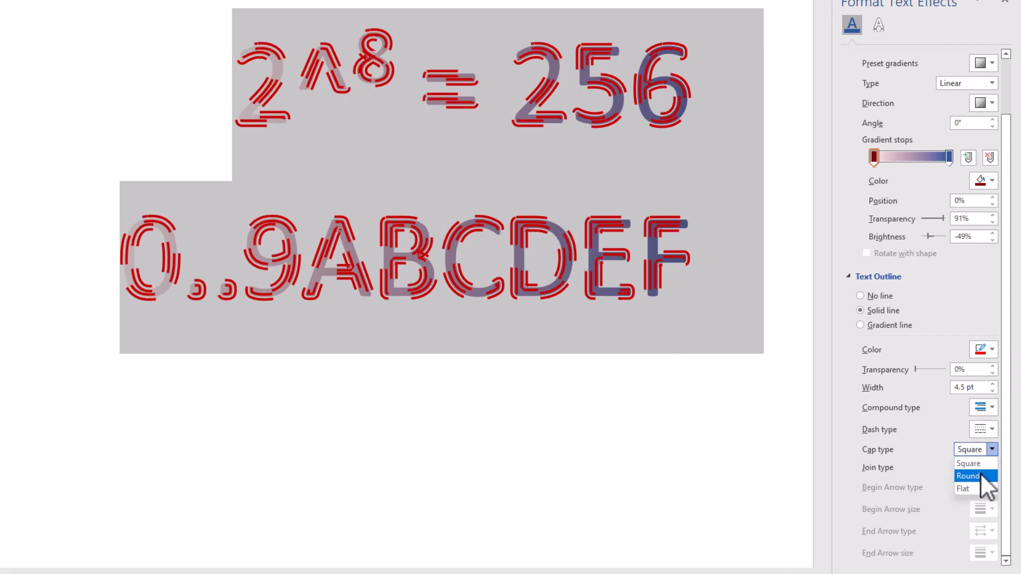
left_click(972, 488)
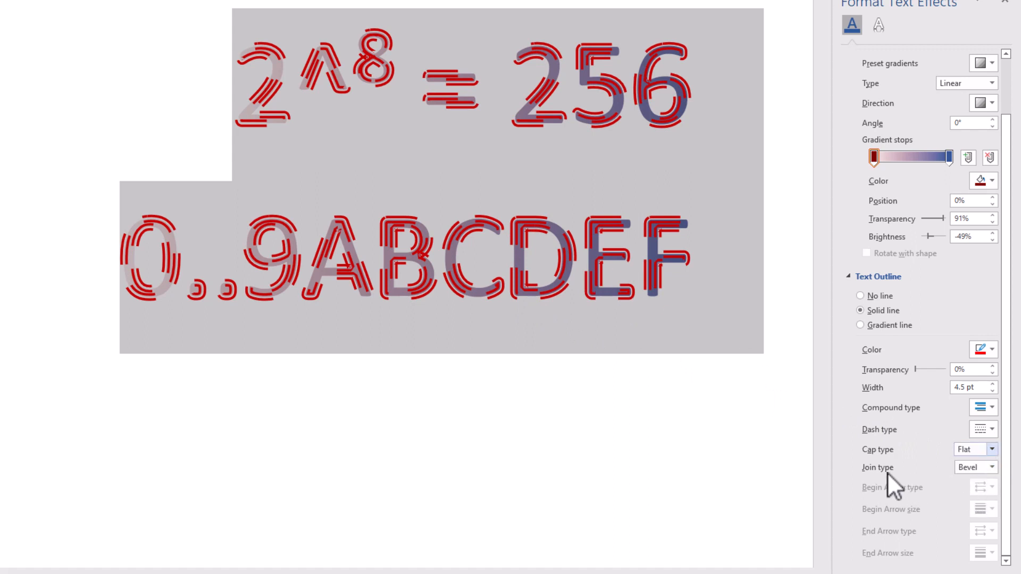
Set the text outline's join type to Miter.
left_click(981, 471)
left_click(981, 483)
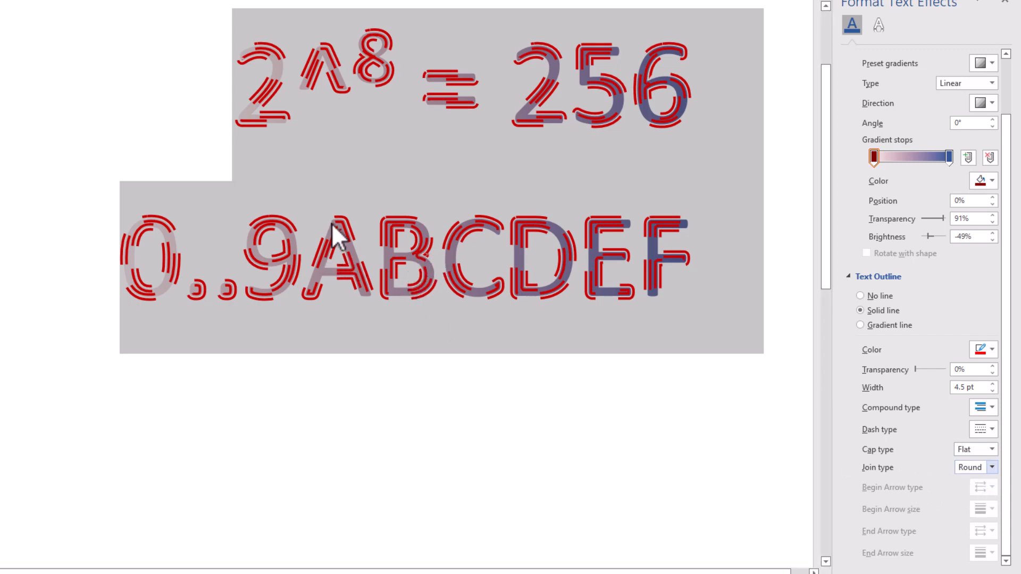
left_click(973, 467)
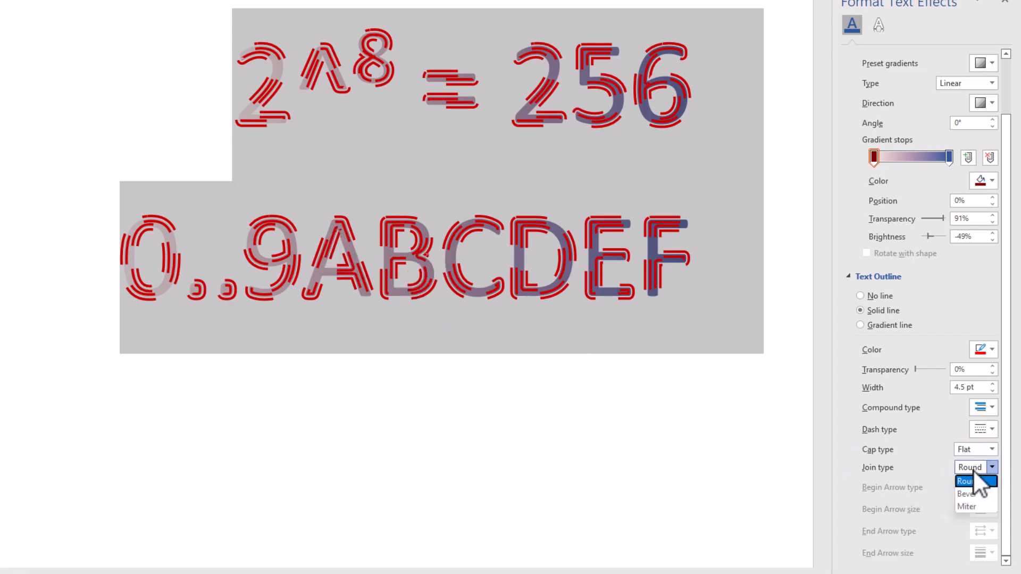
left_click(978, 506)
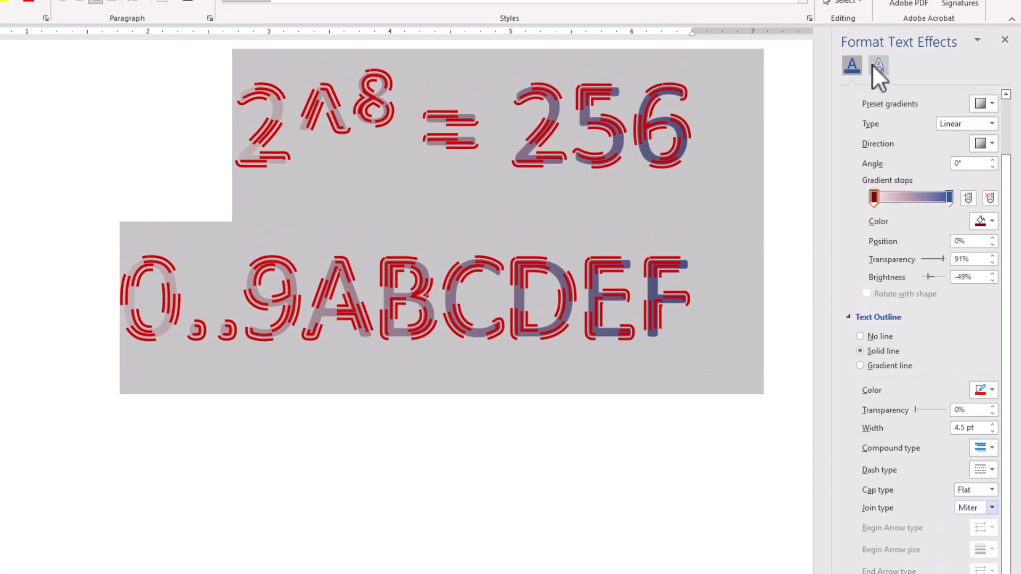
Apply the centered outer shadow preset to the selected text, and deselect the text.
left_click(877, 65)
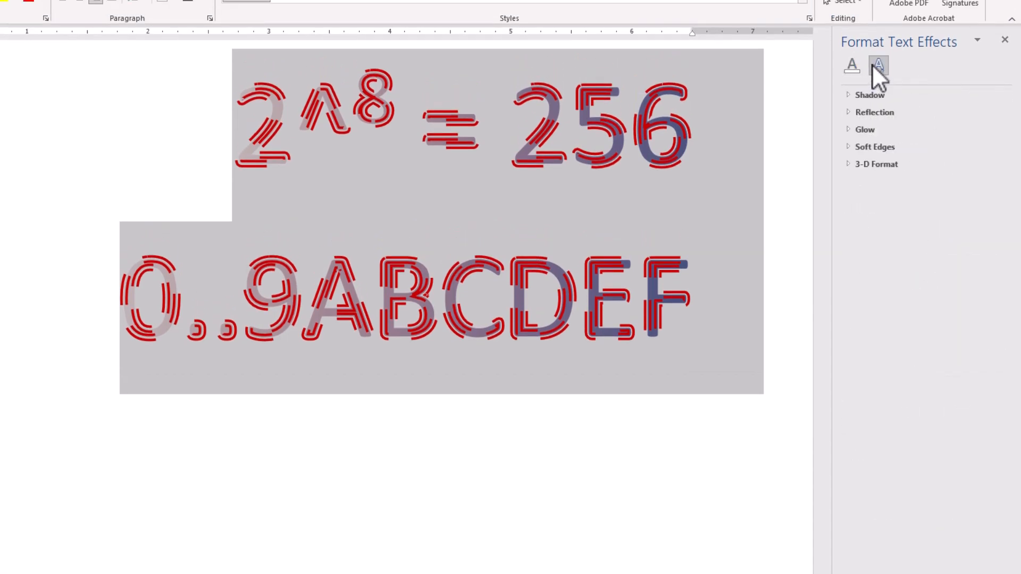
left_click(856, 96)
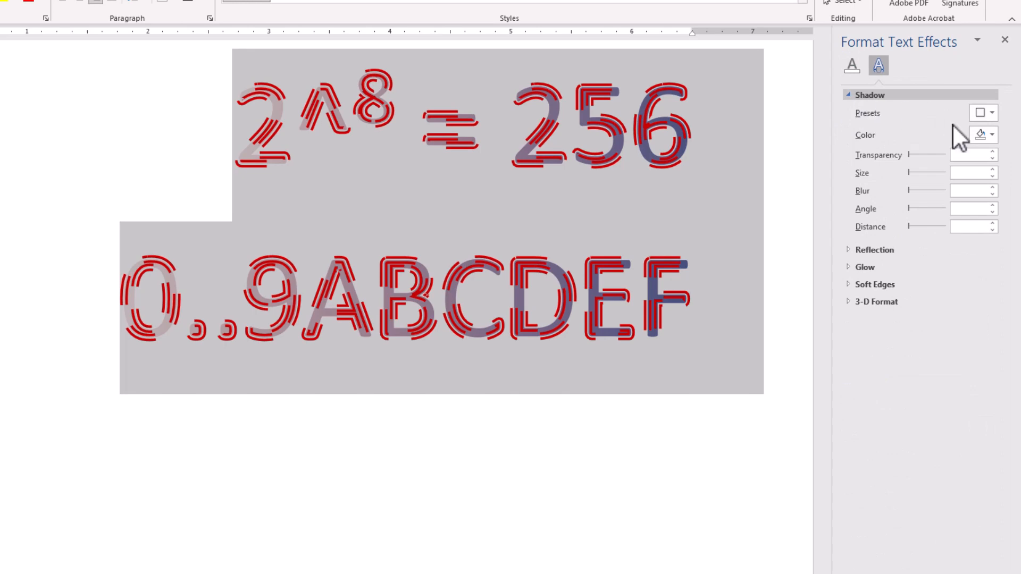
left_click(989, 114)
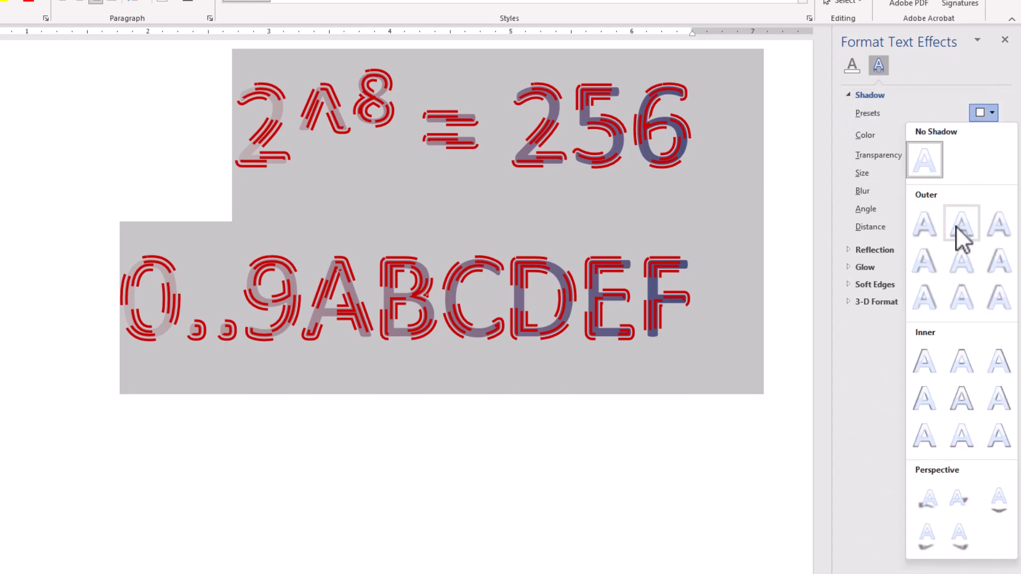
left_click(961, 295)
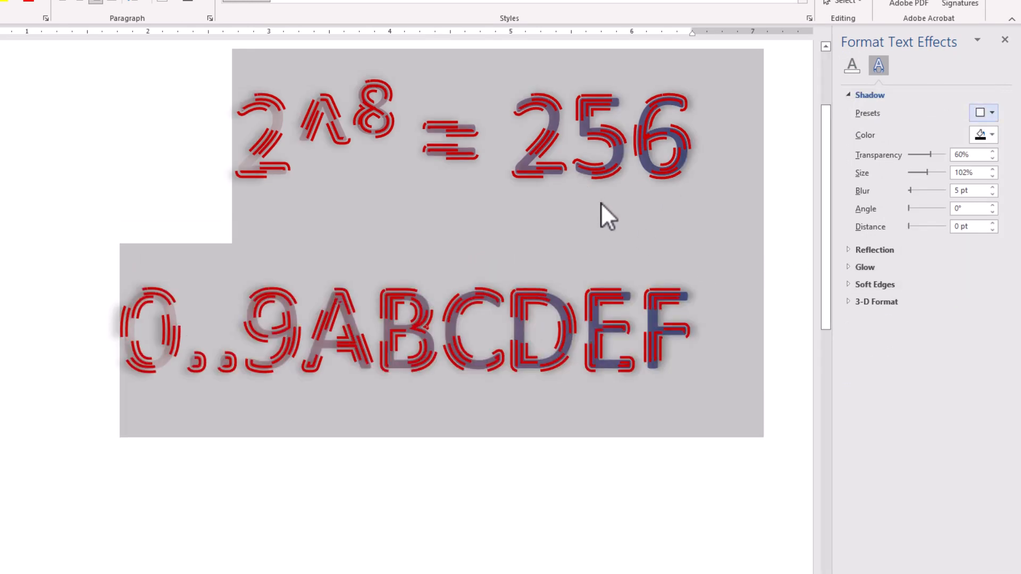
left_click(604, 203)
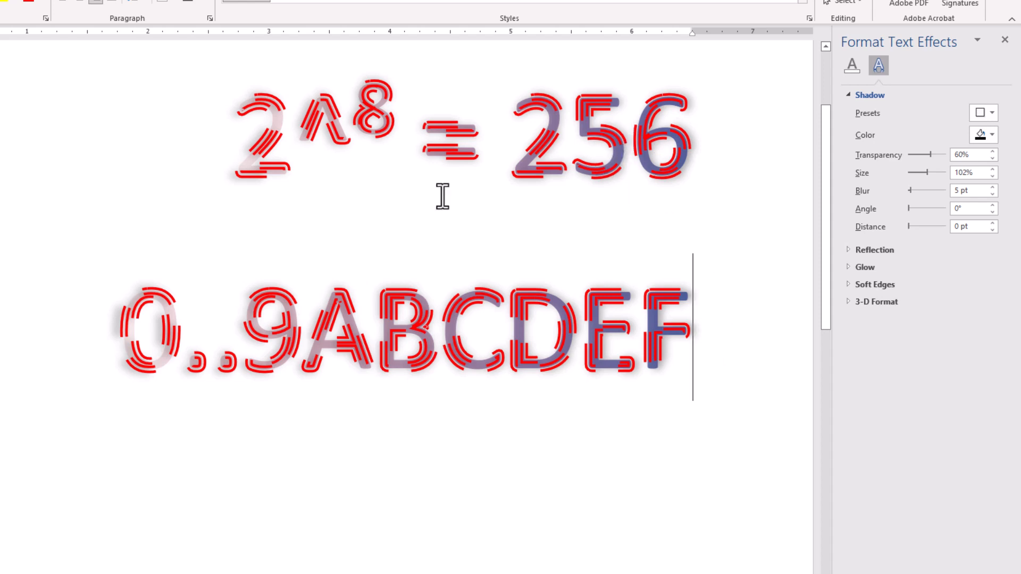
Select all the text and set its shadow to 108% size, 4 pt blur and a 127° angle.
key("ctrl+a")
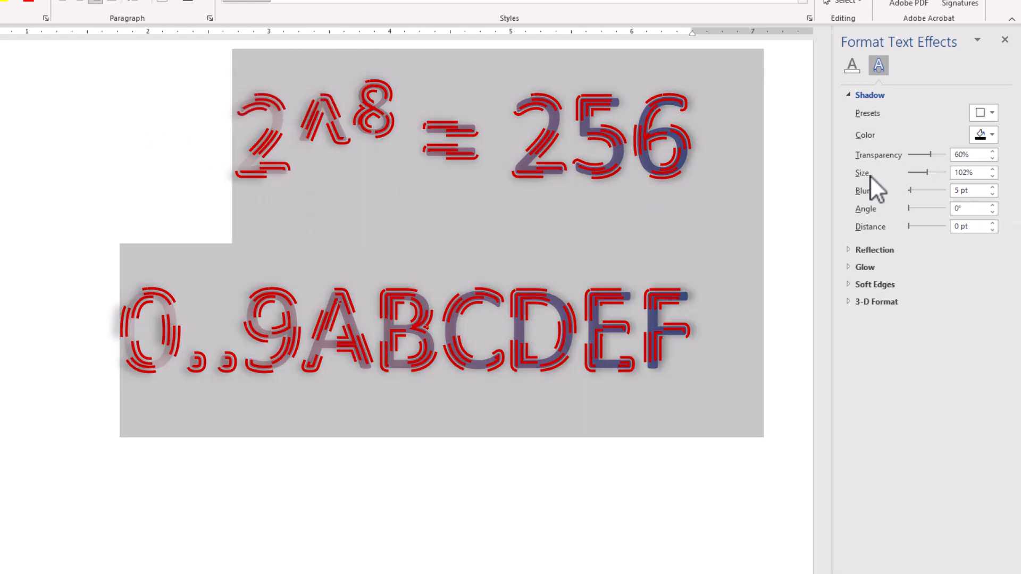
left_click(992, 194)
left_click(992, 194)
left_click(992, 194)
left_click(992, 194)
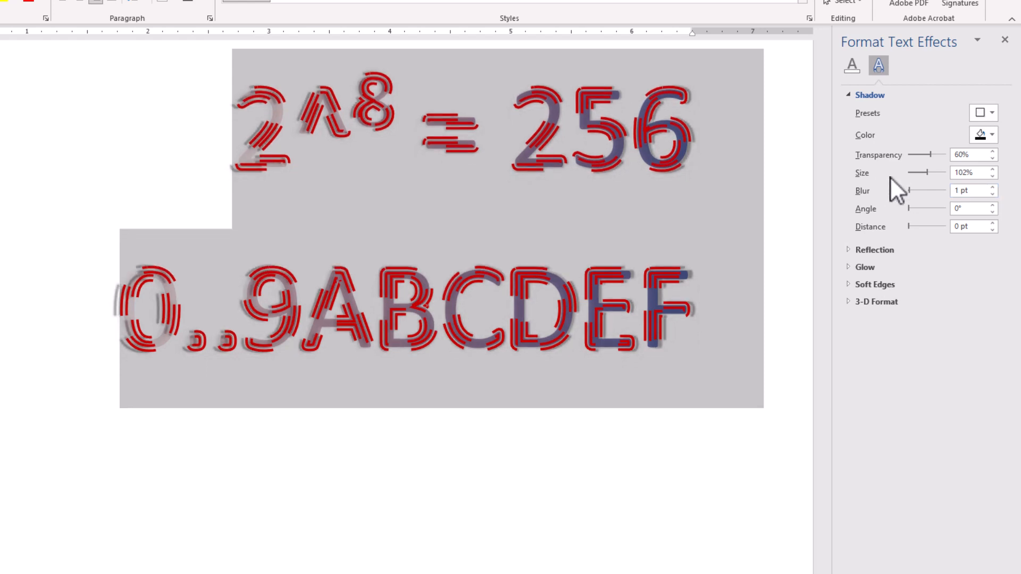
left_click_drag(925, 172, 913, 211)
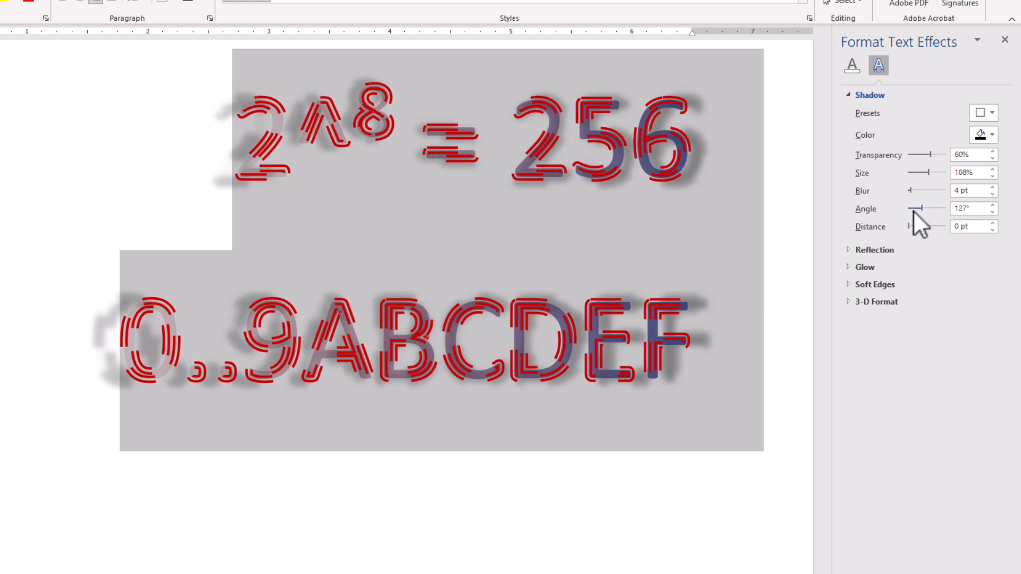
Apply a half reflection touching the text, with 40% transparency and 58% size.
left_click(861, 252)
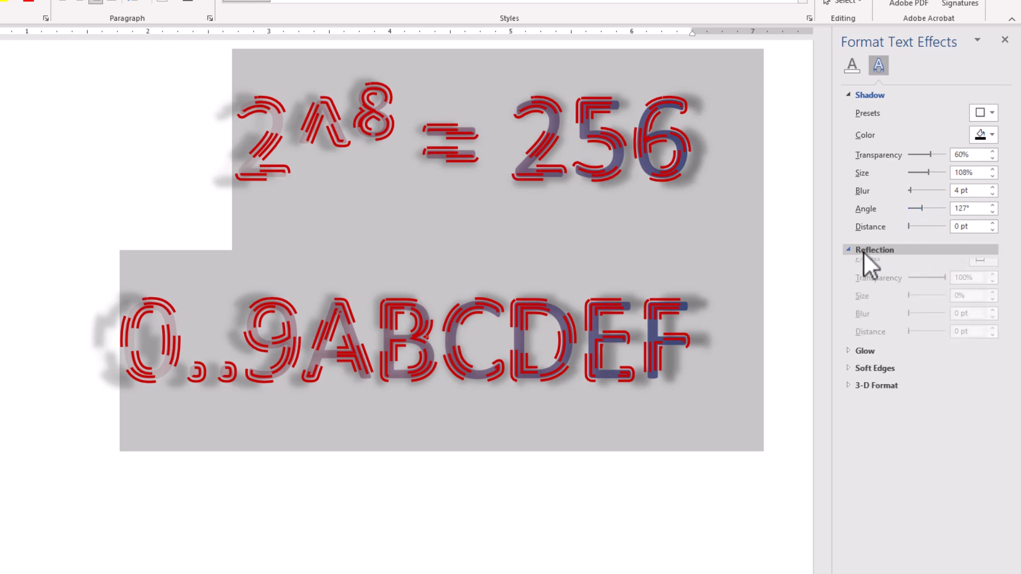
left_click(981, 268)
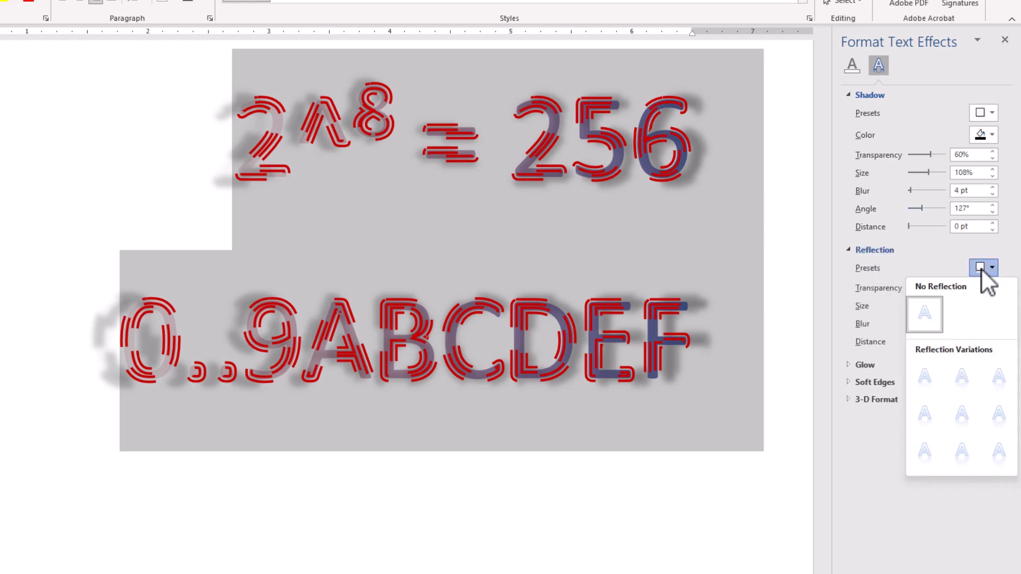
left_click(961, 384)
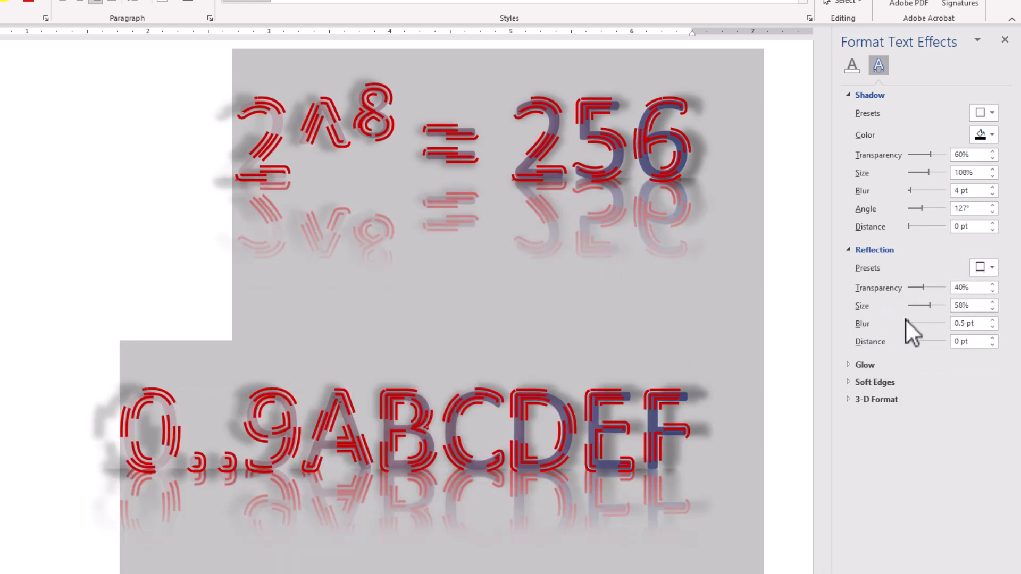
Set the text reflection to 32% transparency, 54% size, 0 pt blur and 4 pt distance.
left_click_drag(925, 287, 910, 331)
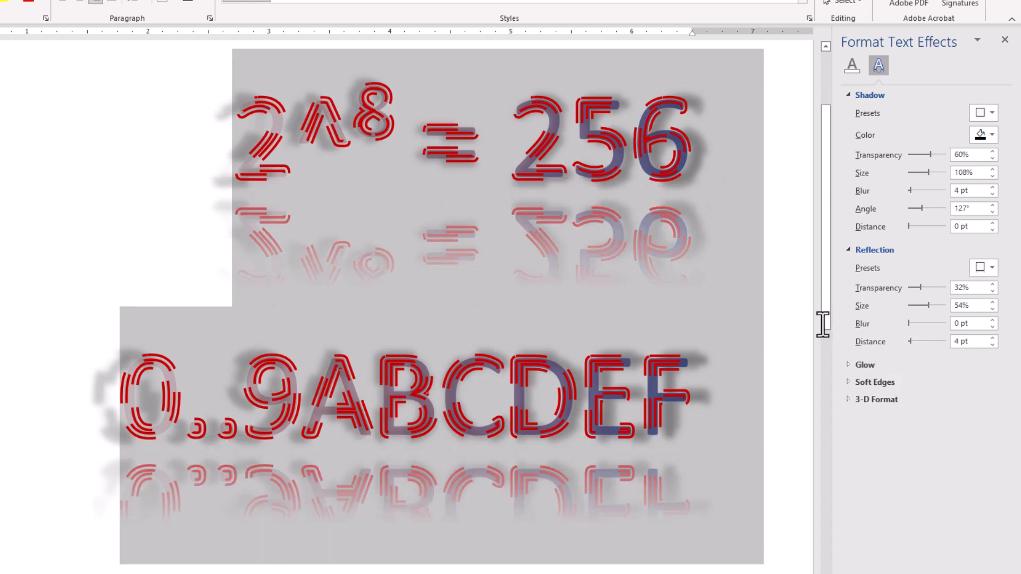
Add a light gold glow to the text with 8 pt size and 11% transparency, and expand the Soft Edges settings.
left_click(857, 365)
left_click(988, 404)
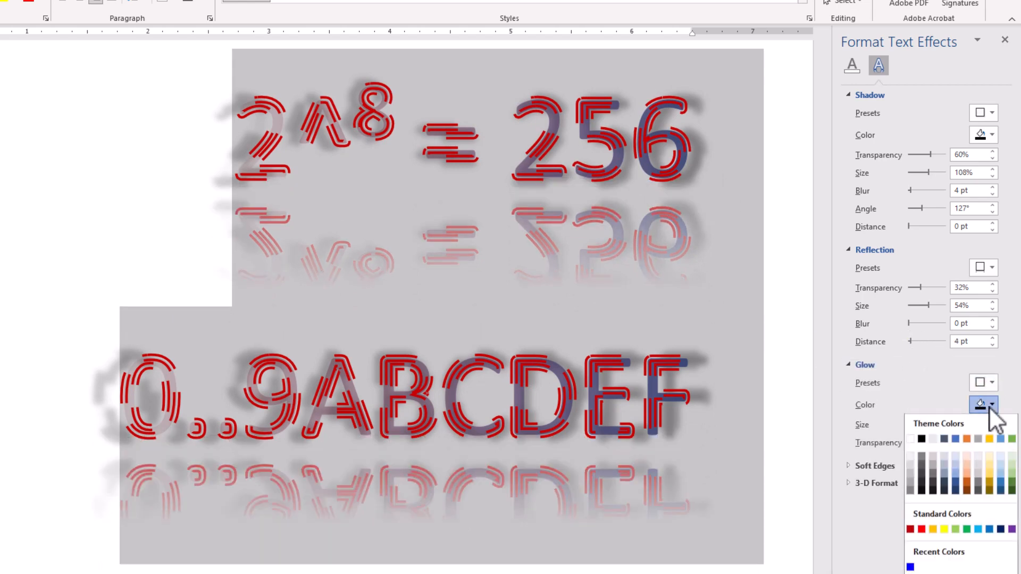
left_click(990, 474)
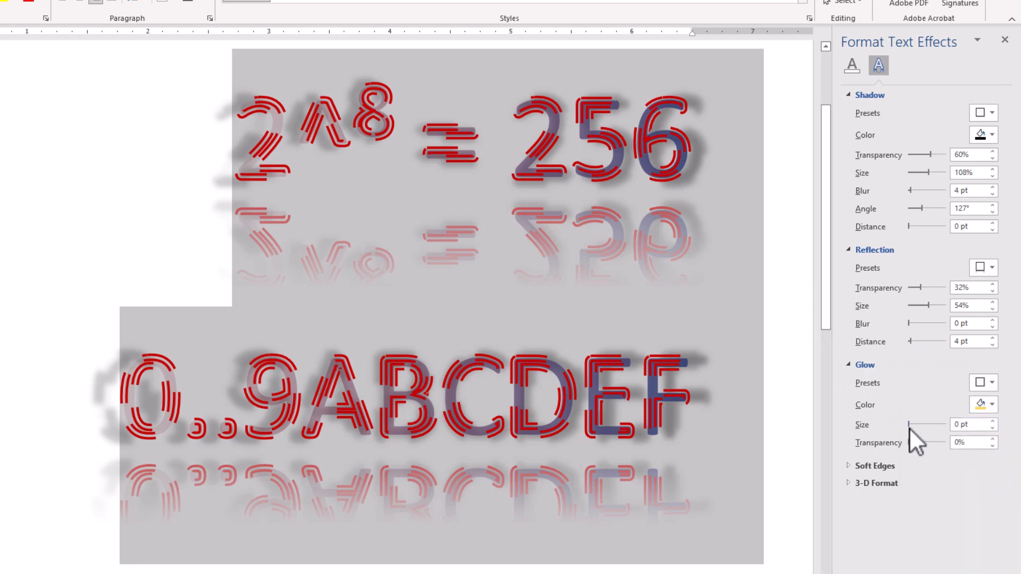
left_click_drag(908, 423, 911, 422)
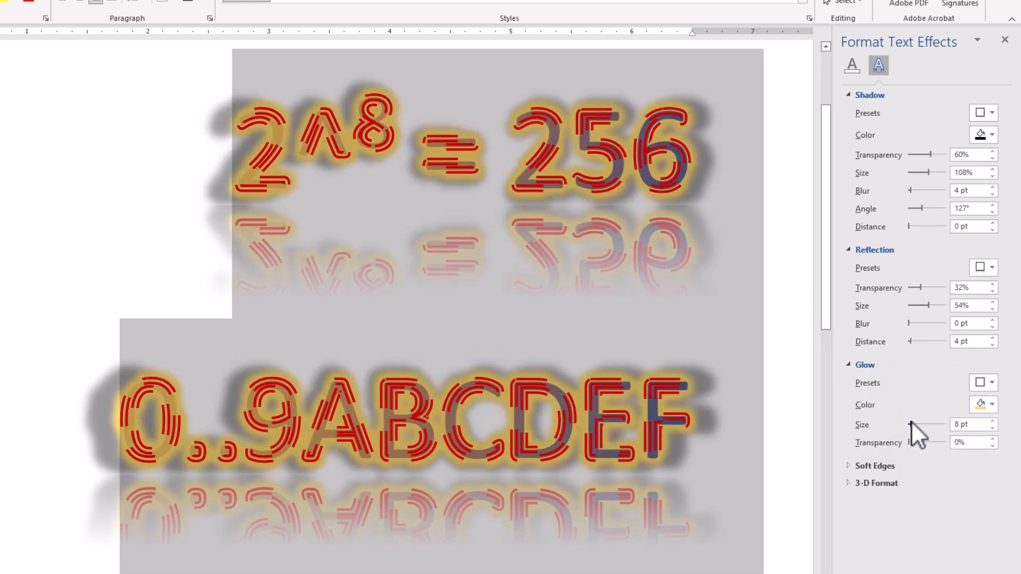
left_click(987, 384)
left_click(990, 381)
left_click_drag(909, 441, 958, 442)
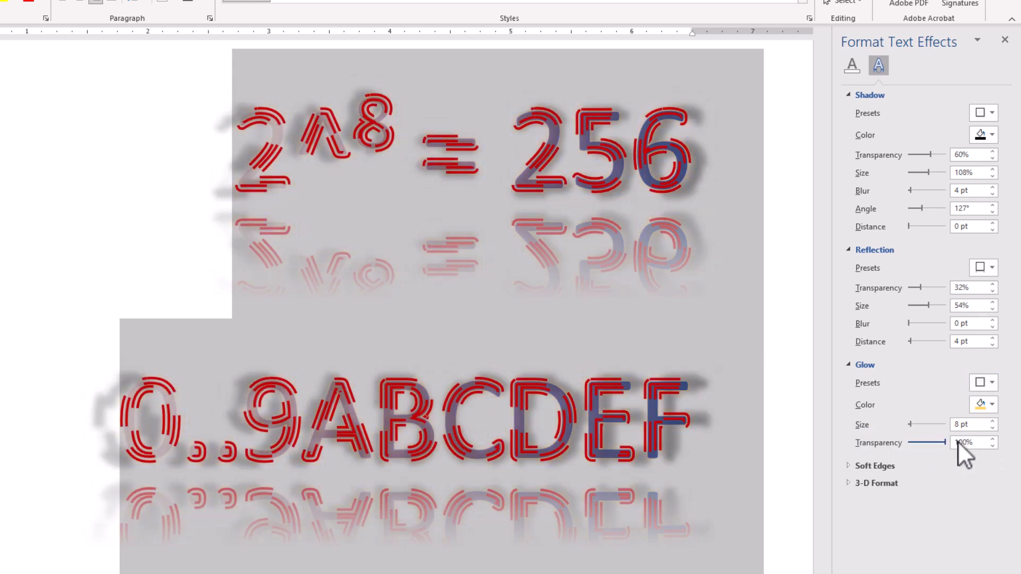
left_click_drag(947, 441, 915, 441)
left_click(885, 466)
left_click(911, 440)
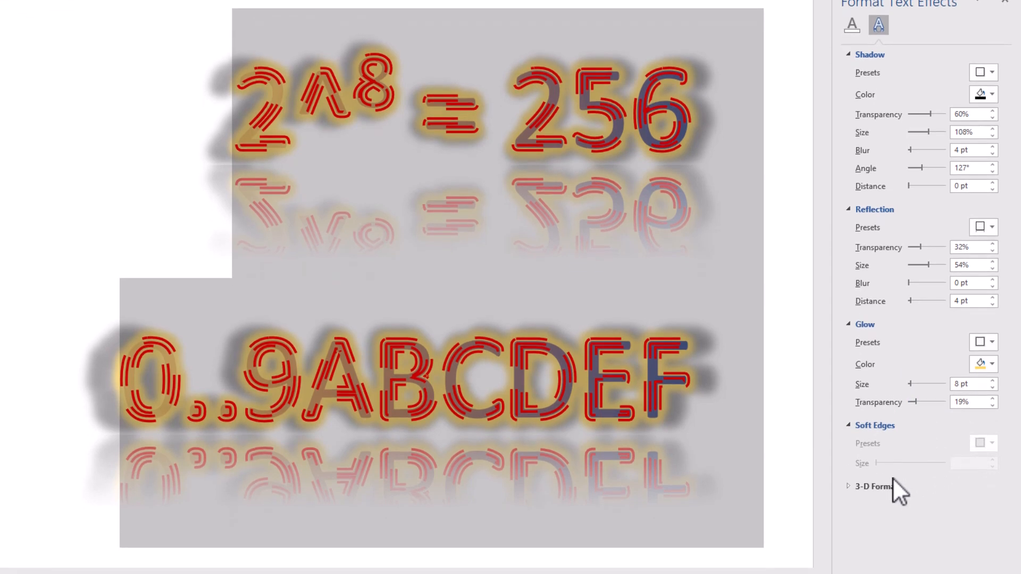
Give the text a 3 pt by 3 pt top bevel, a 6 pt wide, 2 pt high bottom bevel and 4.5 pt depth.
left_click(885, 488)
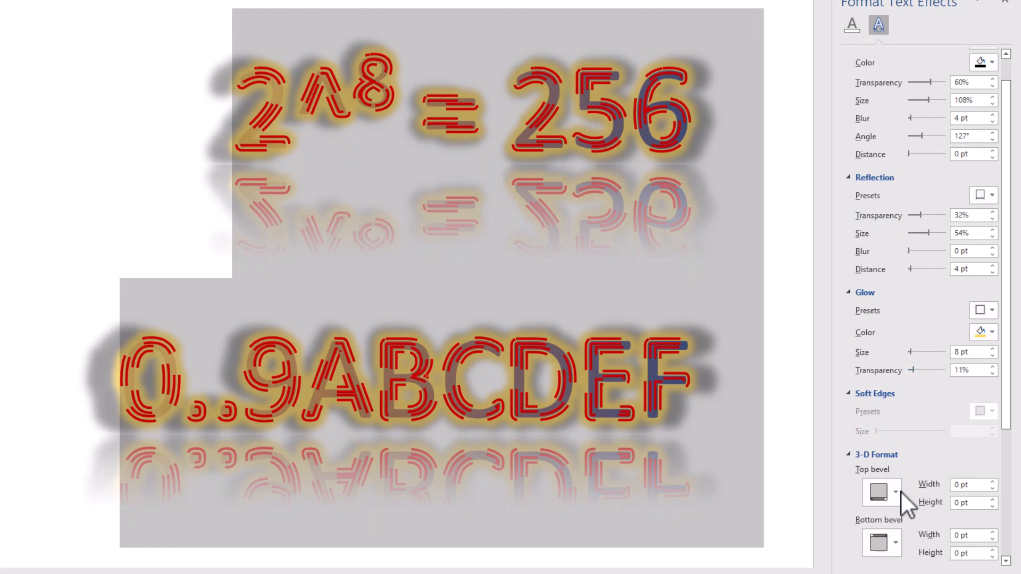
left_click(897, 491)
left_click(881, 379)
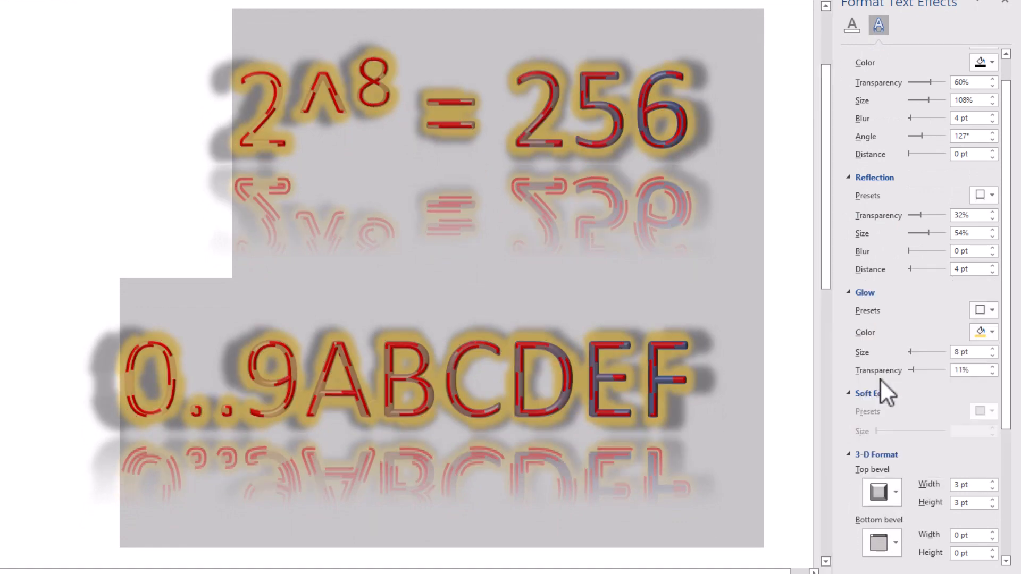
scroll(904, 500, "down", 5)
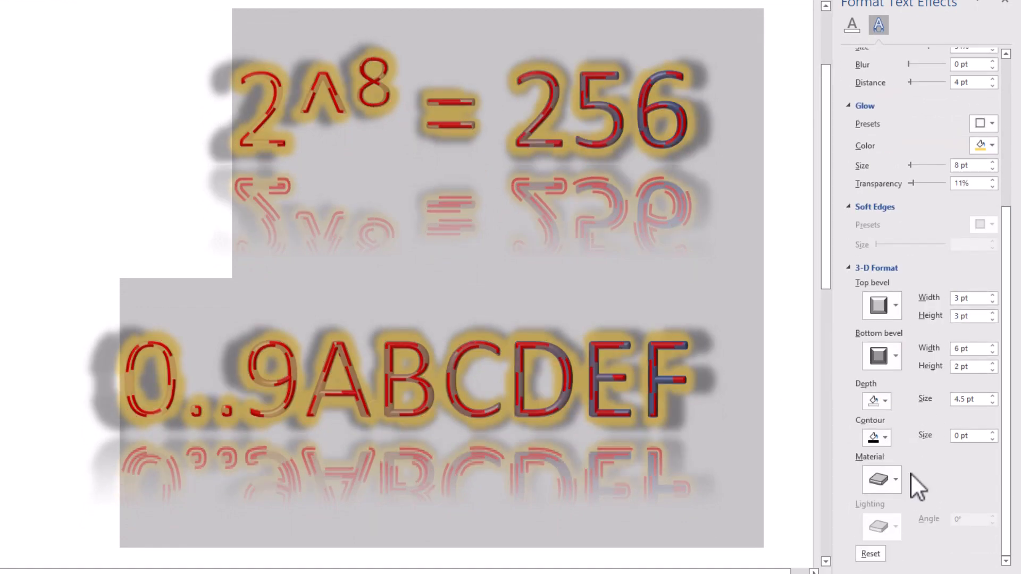
Add a red 1 pt contour to the text and close the text effects settings.
left_click(884, 438)
left_click(865, 365)
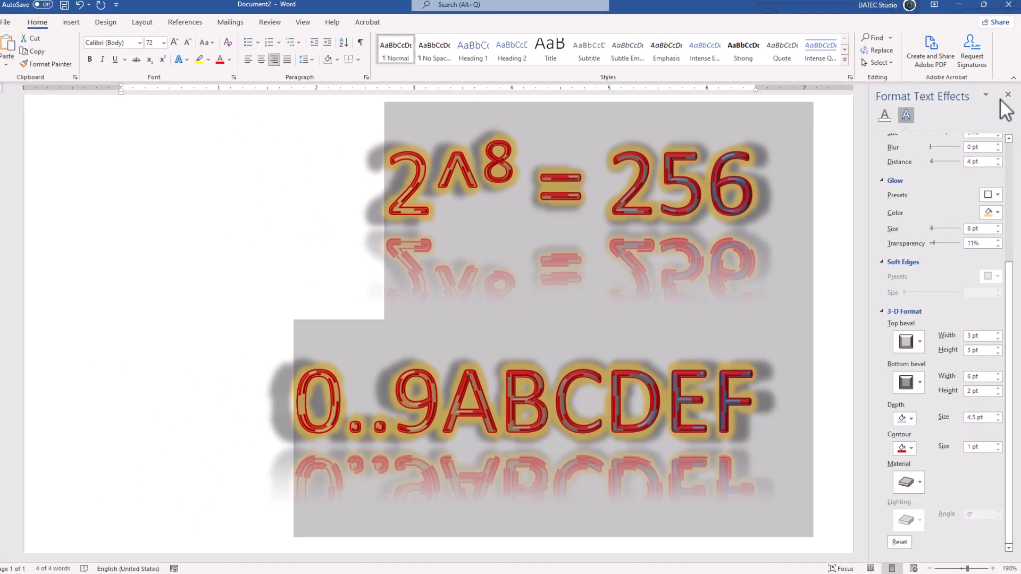
left_click(1004, 2)
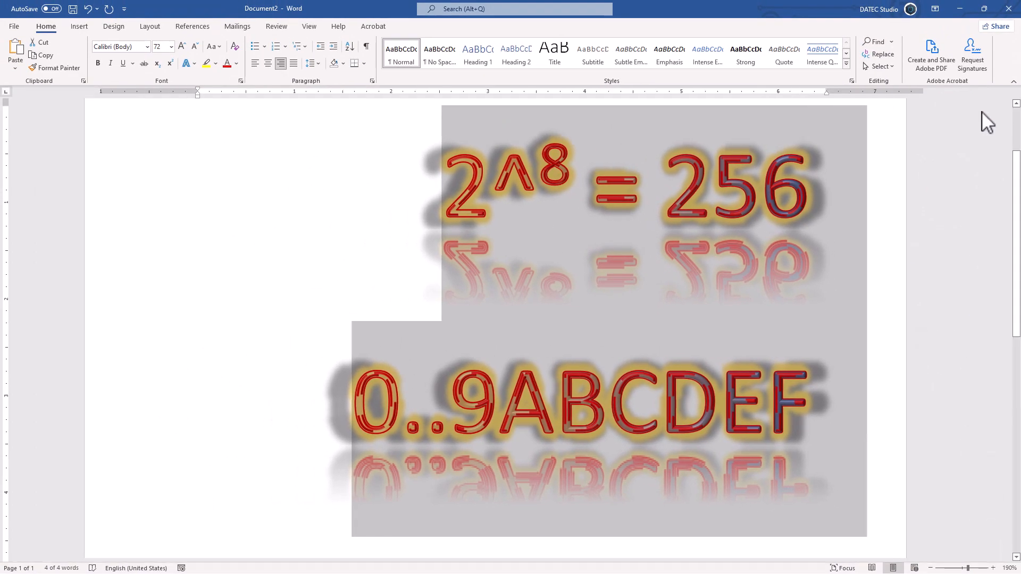
Save the document as 2.doc in Word 97-2003 format in the Documents folder, accepting the loss of unsupported features.
left_click(14, 27)
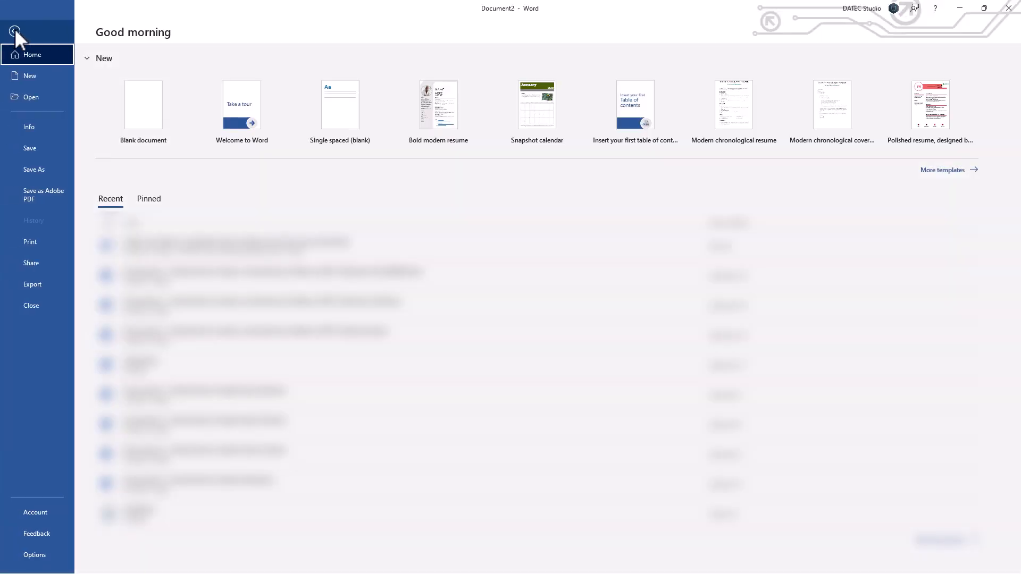
left_click(18, 171)
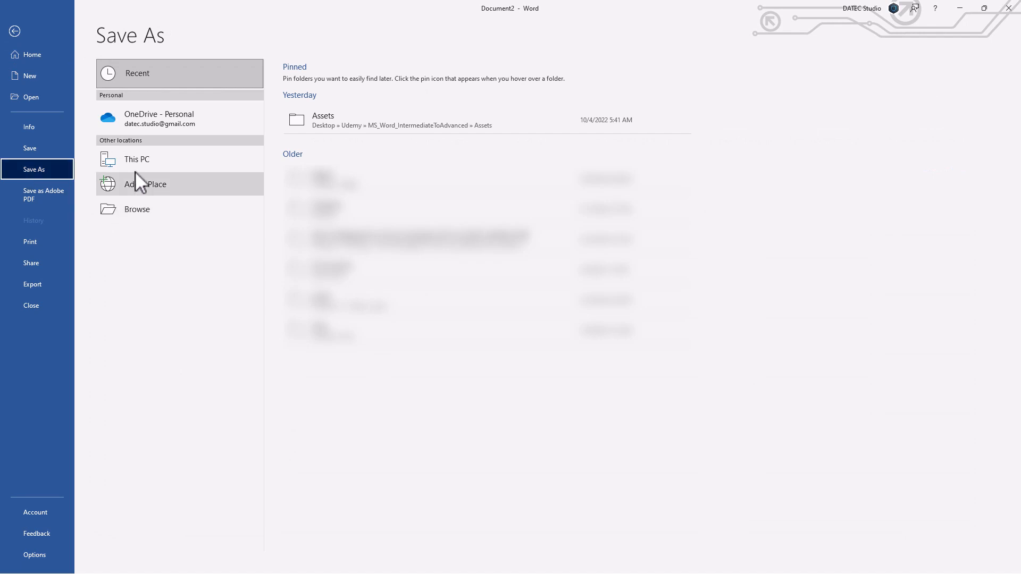
left_click(141, 213)
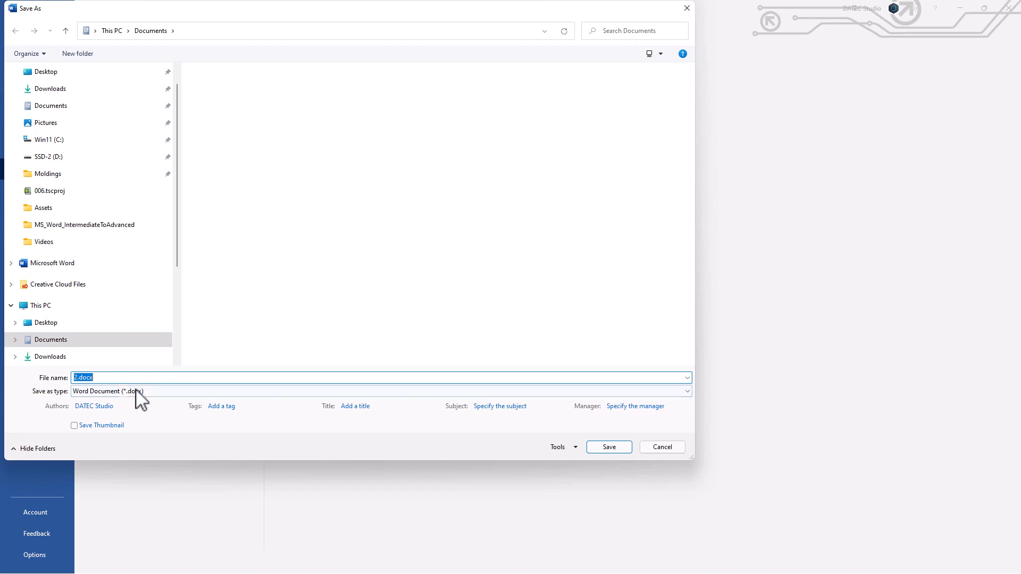
left_click(122, 392)
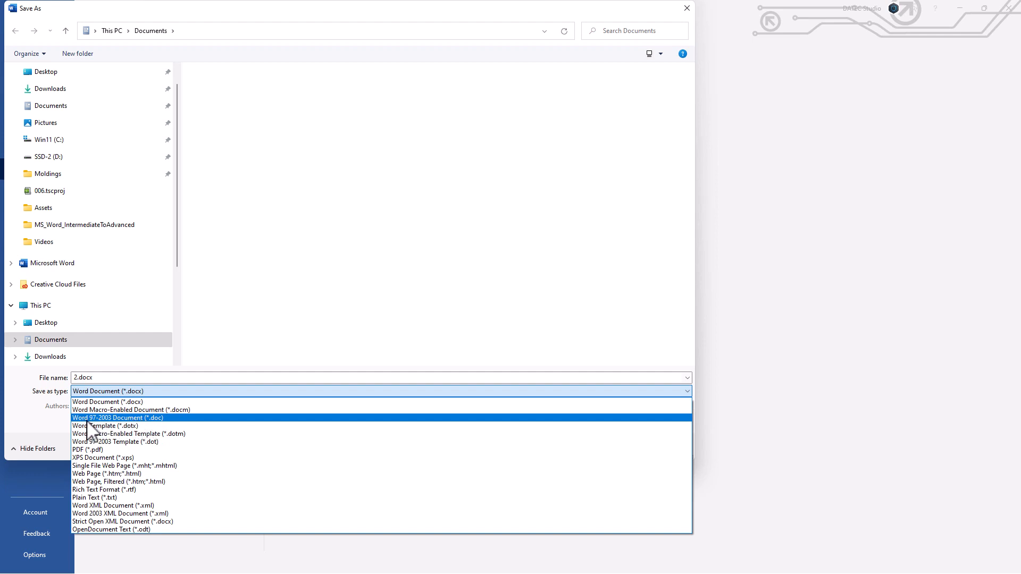
left_click(118, 419)
left_click(609, 448)
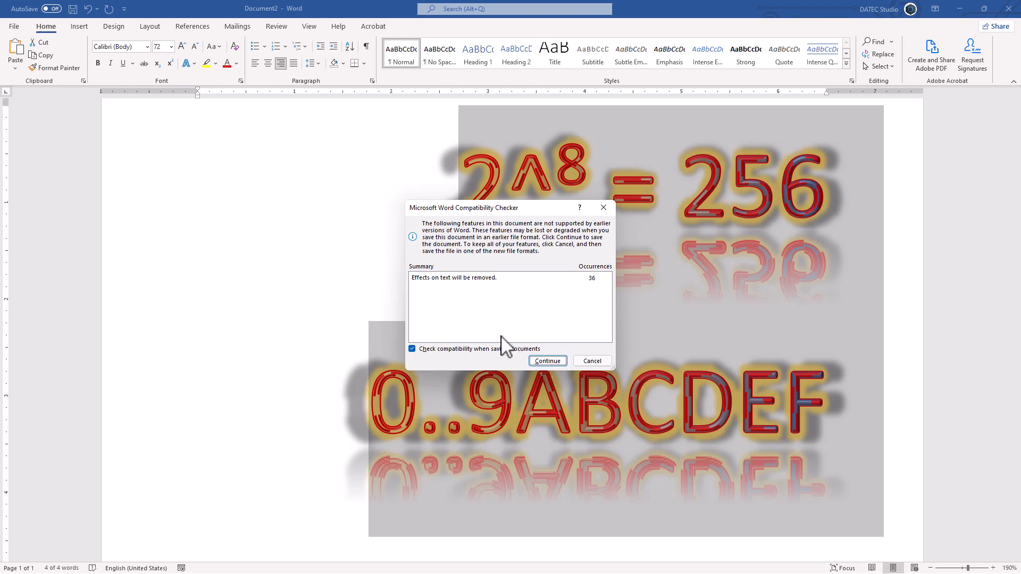
left_click(534, 359)
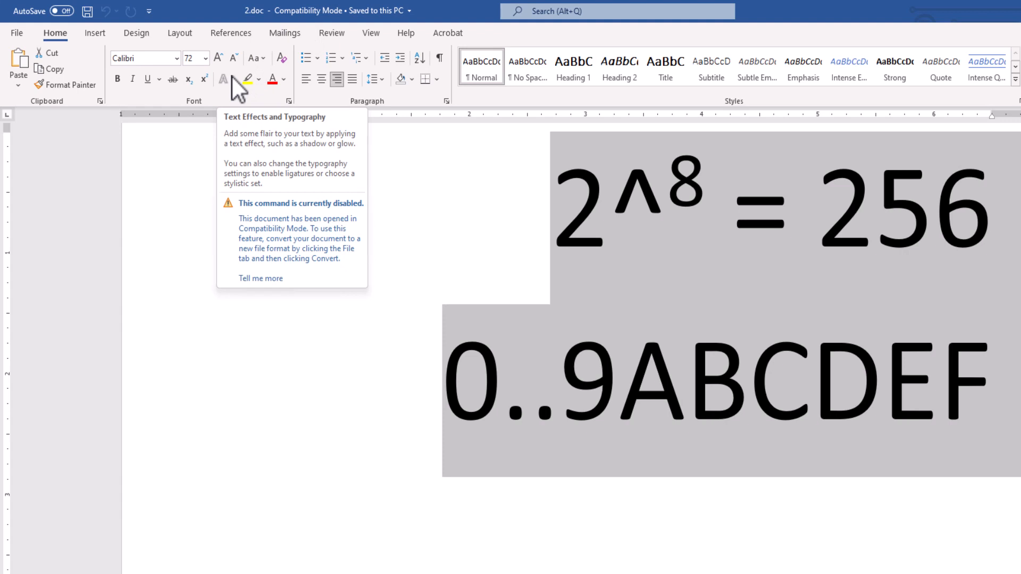
Save the document again as 2.docx in Word Document format, accepting the upgrade to the newest file format.
left_click(18, 33)
left_click(49, 218)
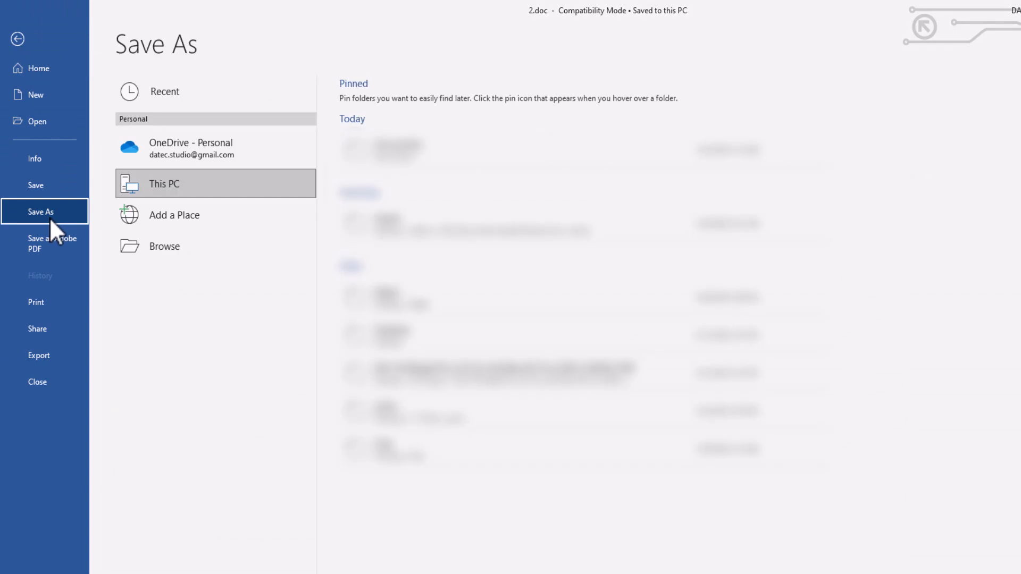
left_click(140, 239)
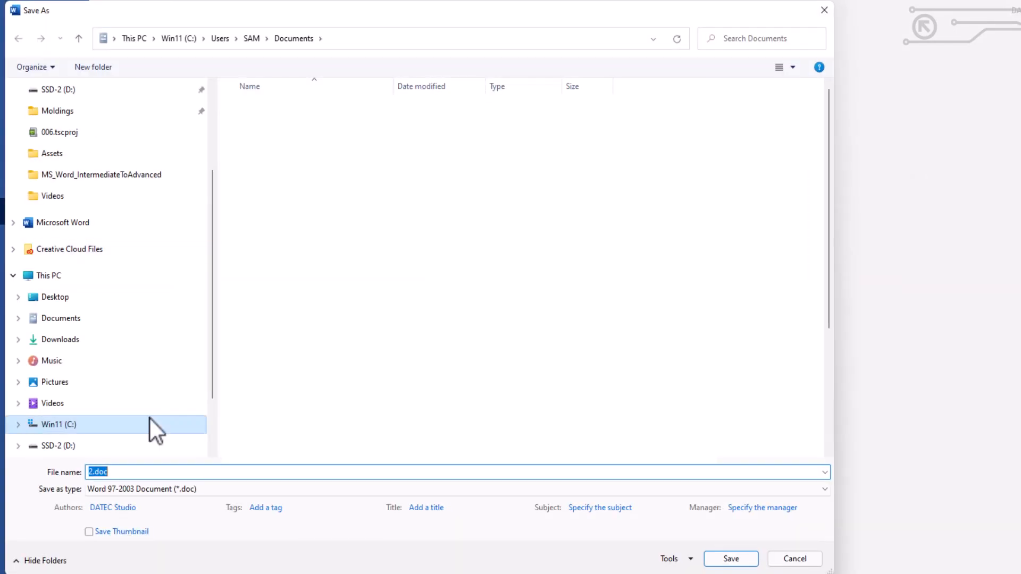
left_click(146, 489)
left_click(145, 501)
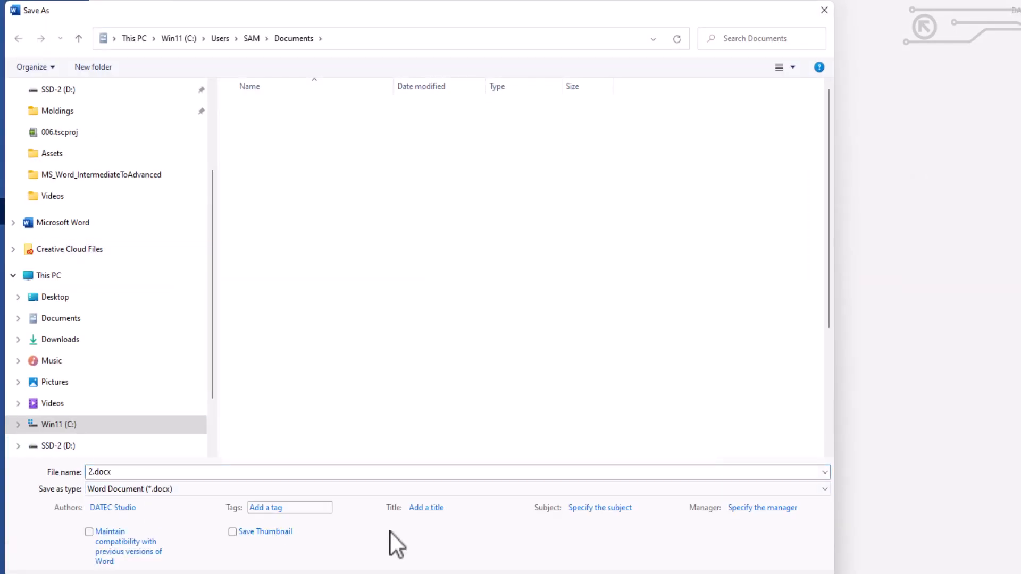
key("Return")
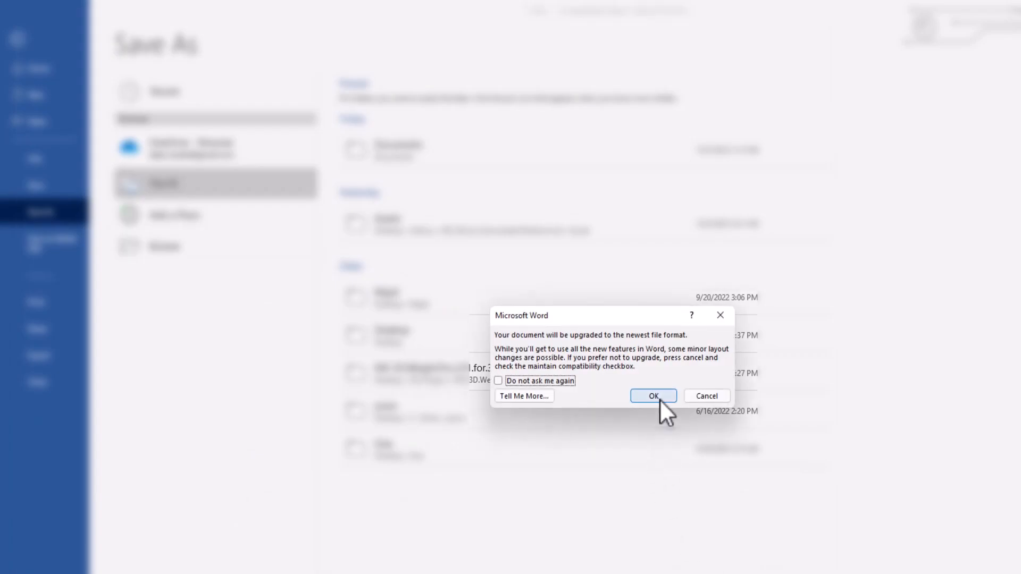
left_click(658, 397)
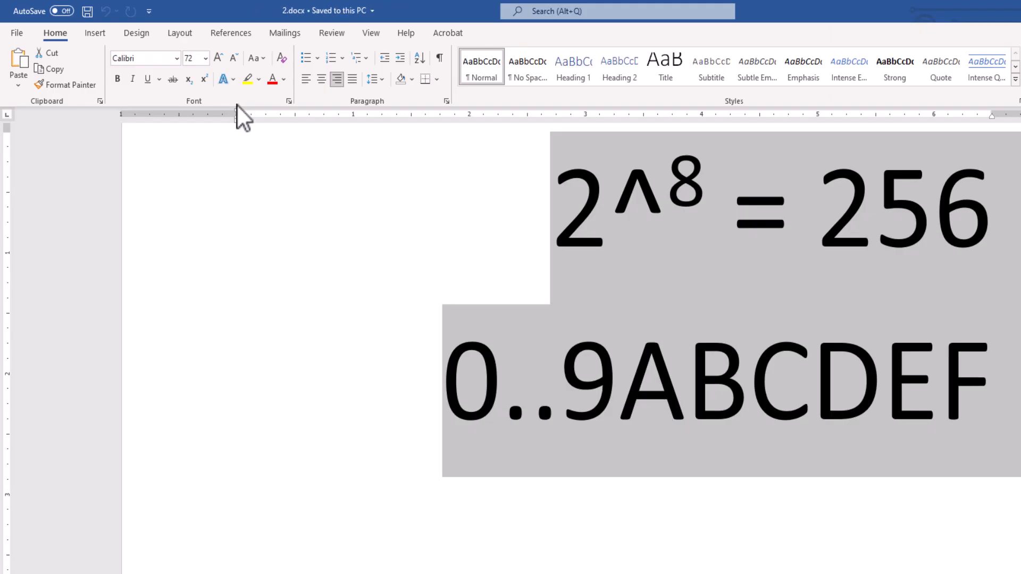
Apply the gold gradient text effect with a gold outline to the selected text.
left_click(233, 80)
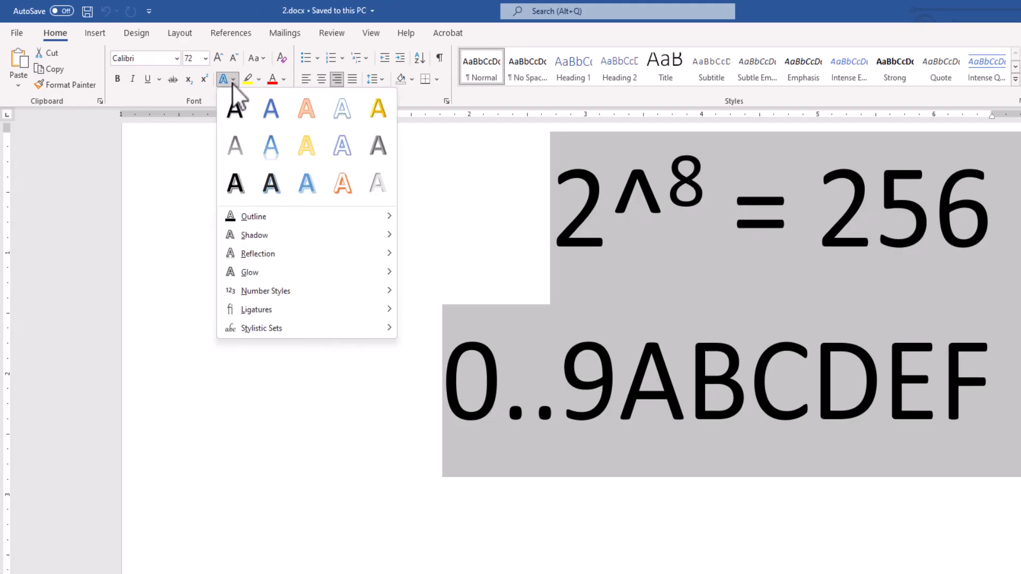
mouse_move(260, 230)
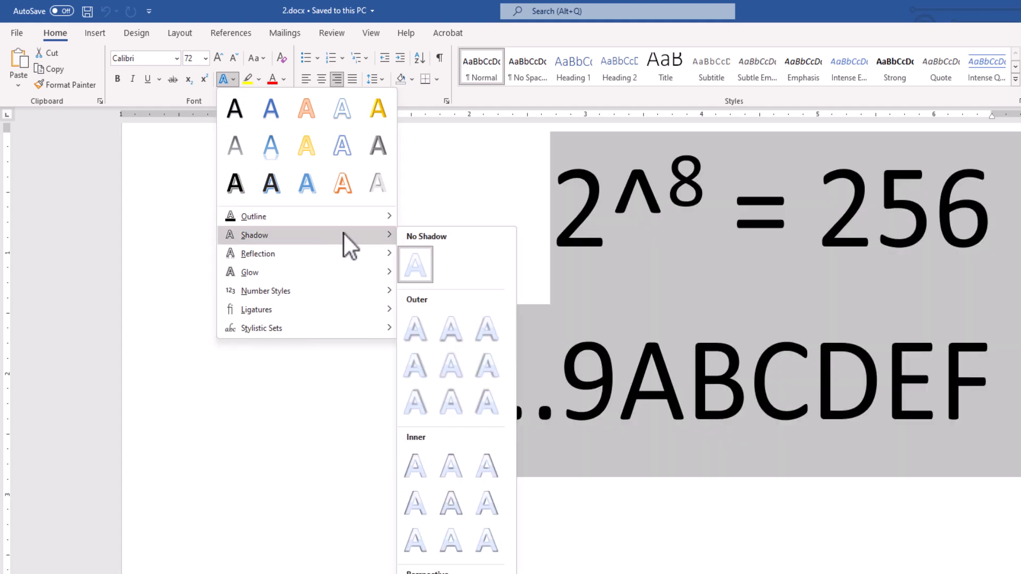
left_click(433, 333)
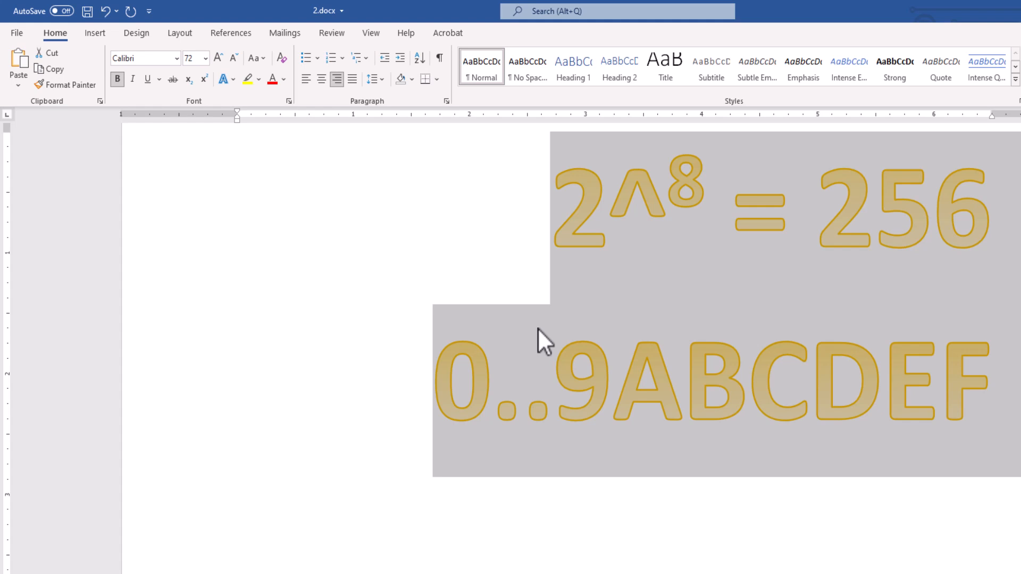
Clear all formatting from the selected text.
left_click(282, 58)
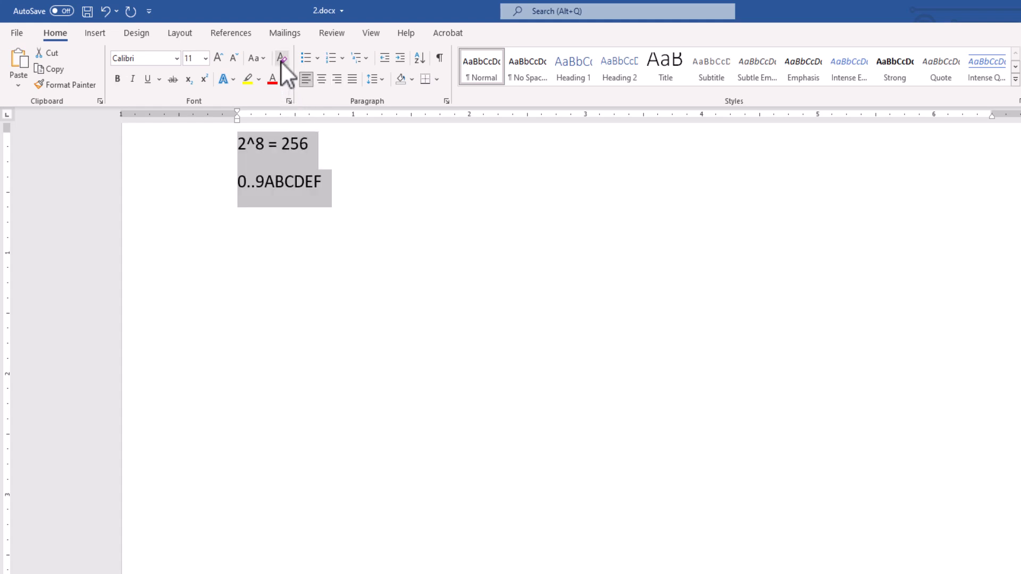